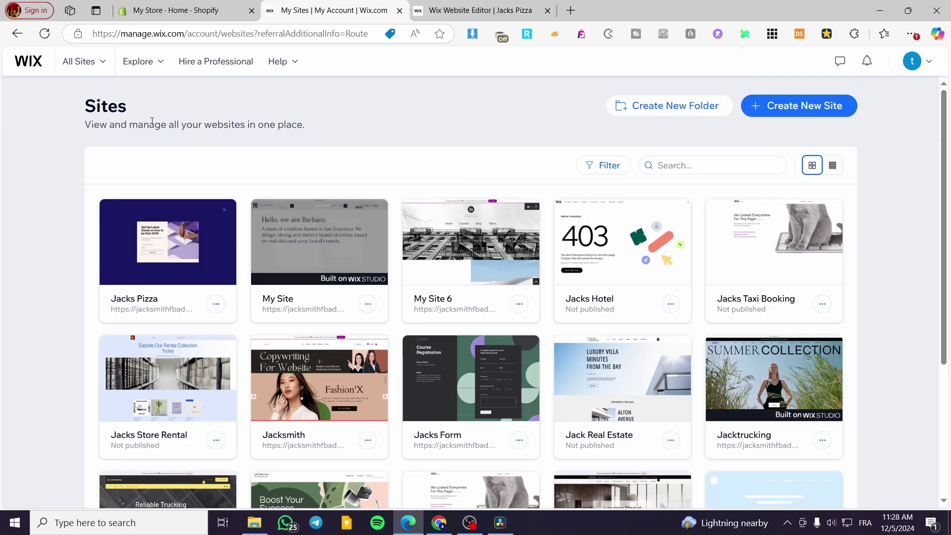
# - Open the Jacks Pizza site's dashboard and clear the suggested custom domain
pyautogui.scroll(-5, 317, 248)
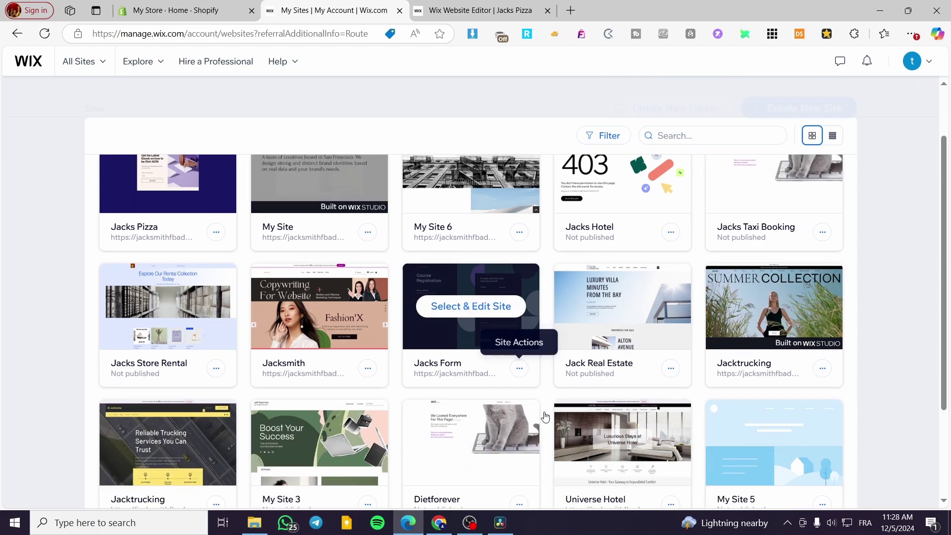
pyautogui.scroll(5, 322, 413)
pyautogui.moveTo(146, 252)
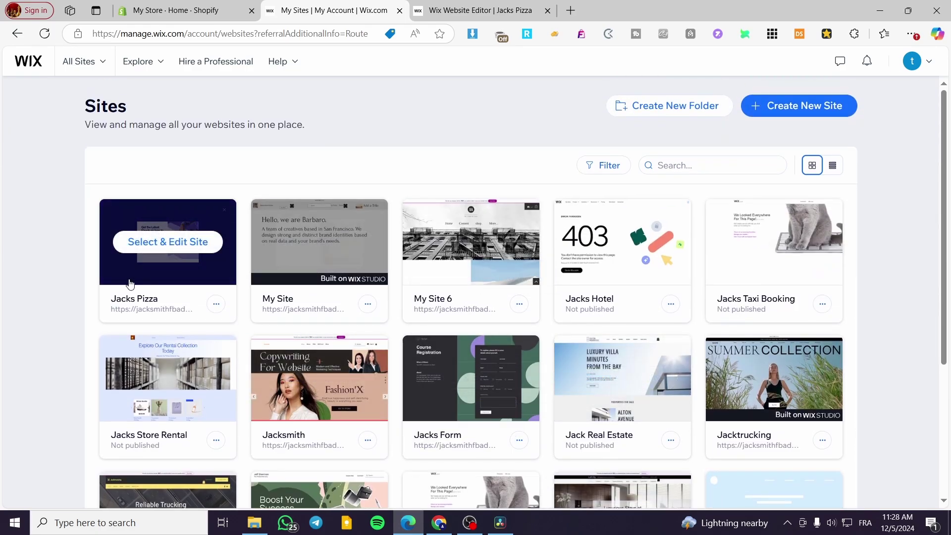
pyautogui.click(163, 255)
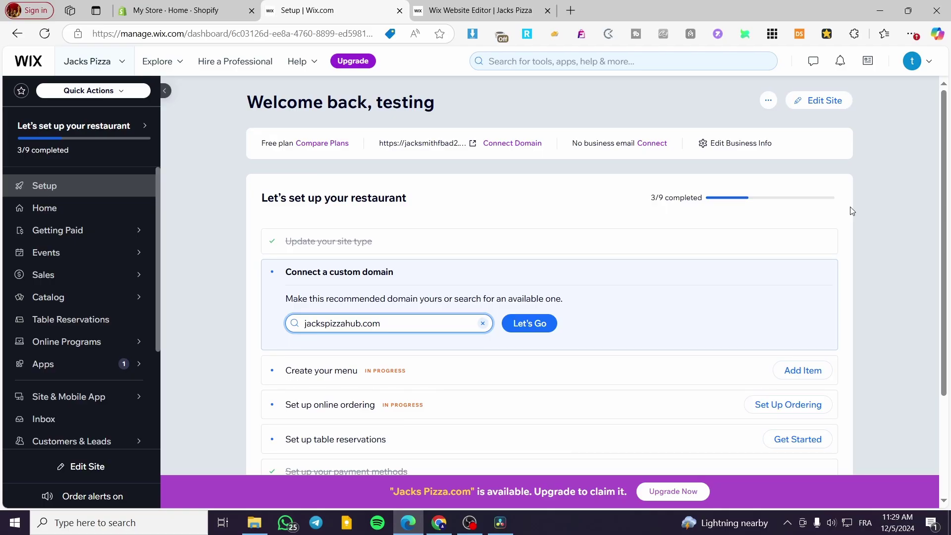
pyautogui.hotkey('ctrl', 'a')
pyautogui.press('BackSpace')
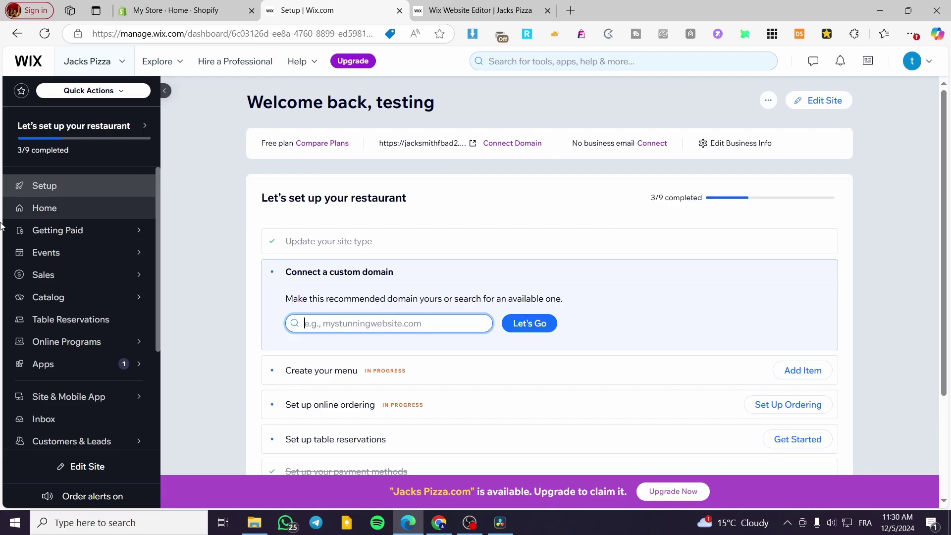
# - Open the App Market for the site and expand the collapsed dashboard sidebar
pyautogui.moveTo(99, 234)
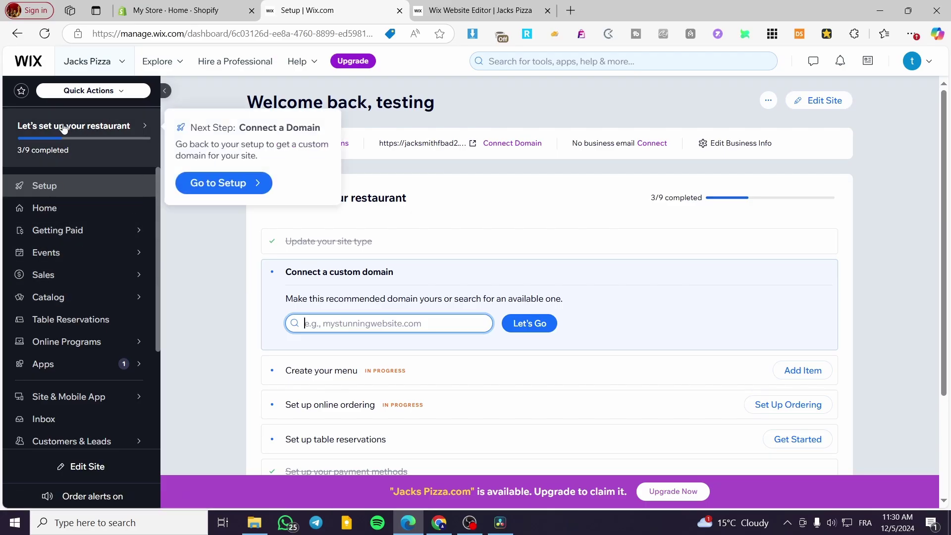
pyautogui.moveTo(58, 369)
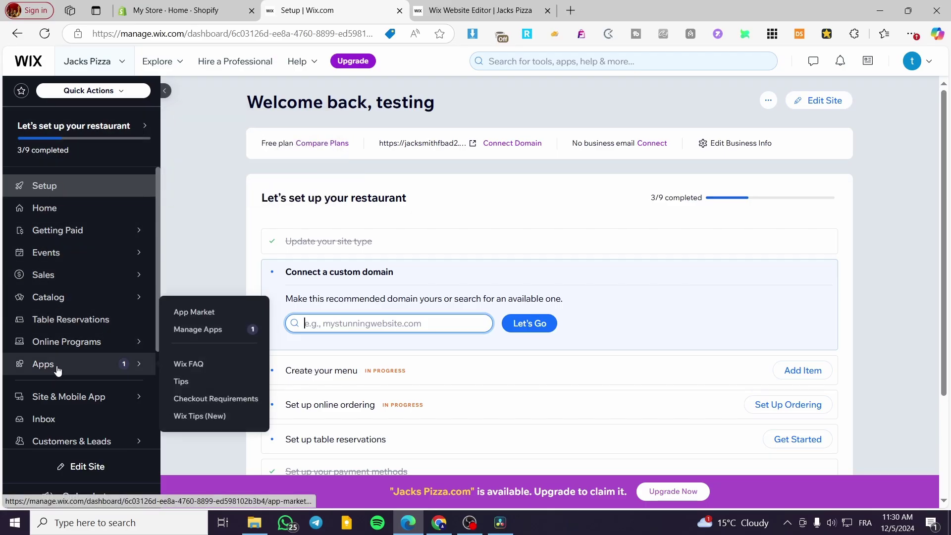
pyautogui.click(194, 318)
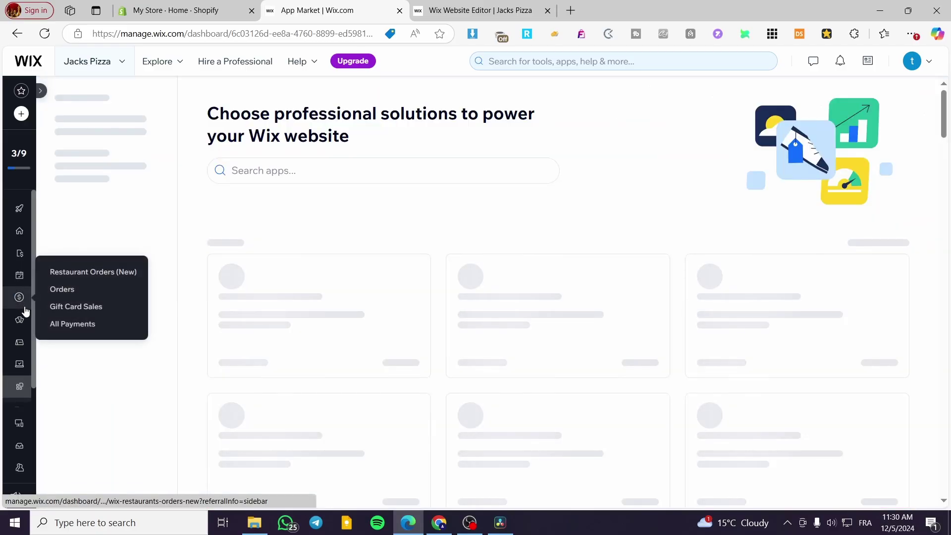
pyautogui.moveTo(24, 323)
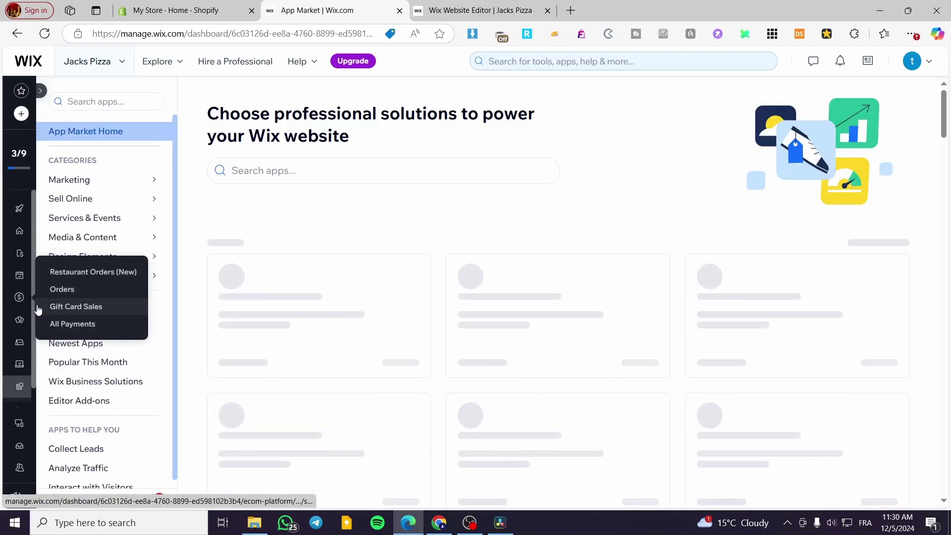
pyautogui.click(41, 90)
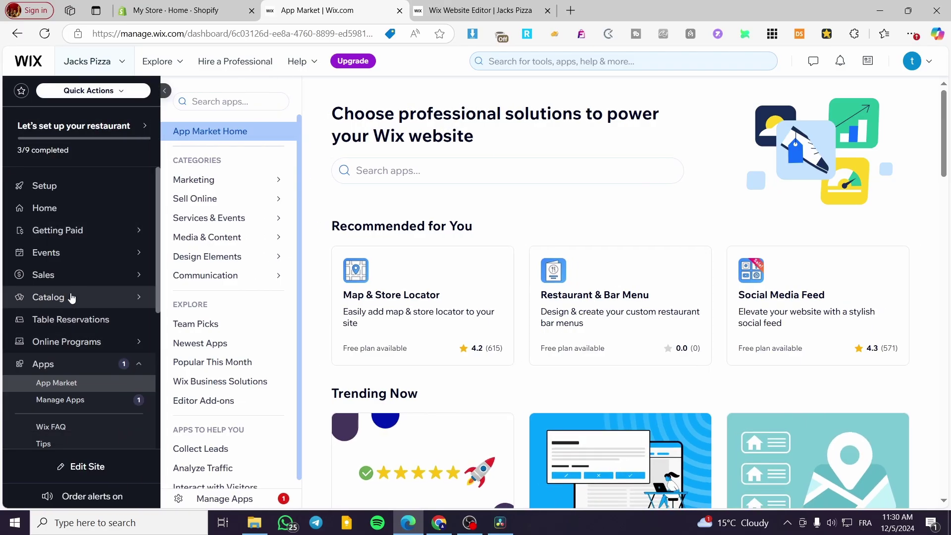
pyautogui.moveTo(71, 296)
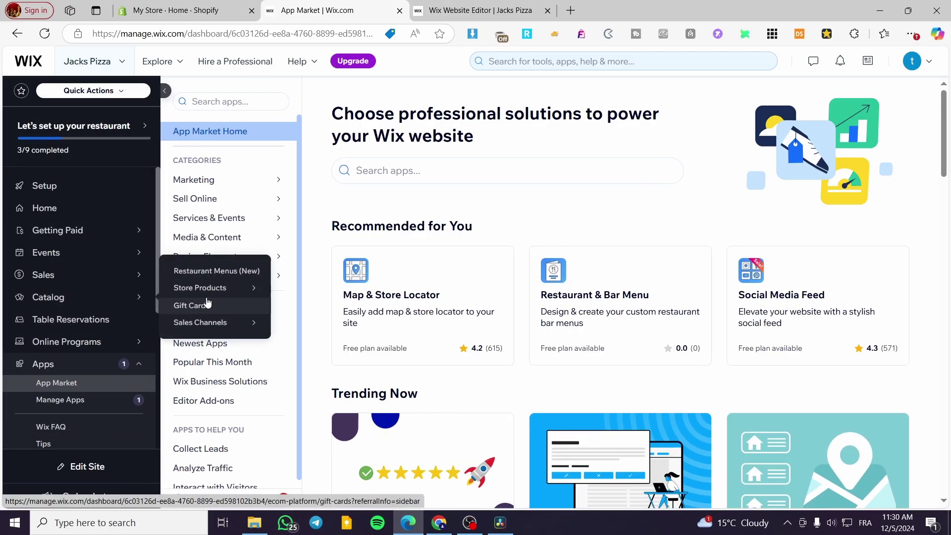
pyautogui.moveTo(218, 289)
# - Search the App Market for "wix store", open the Wix Stores app page and check its installation status
pyautogui.click(357, 170)
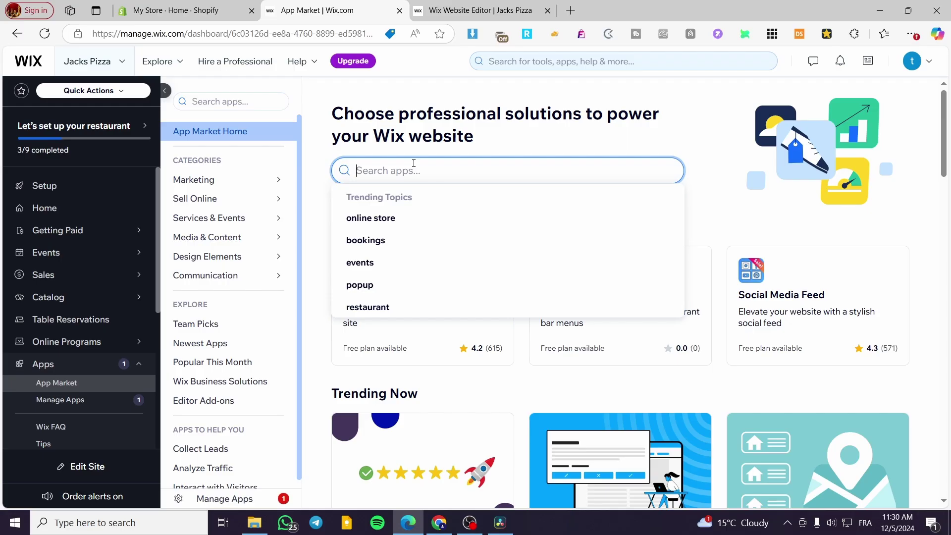
pyautogui.write('wix st')
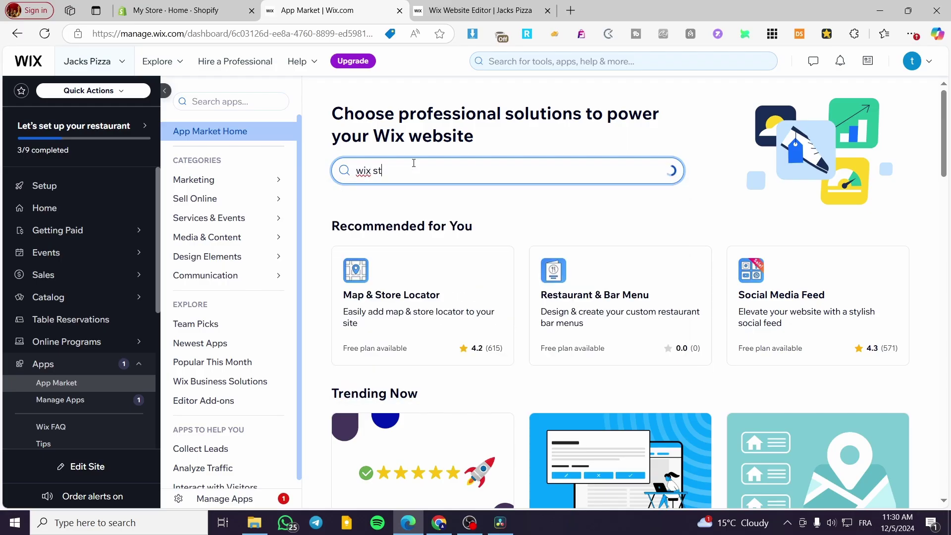
pyautogui.write('ore')
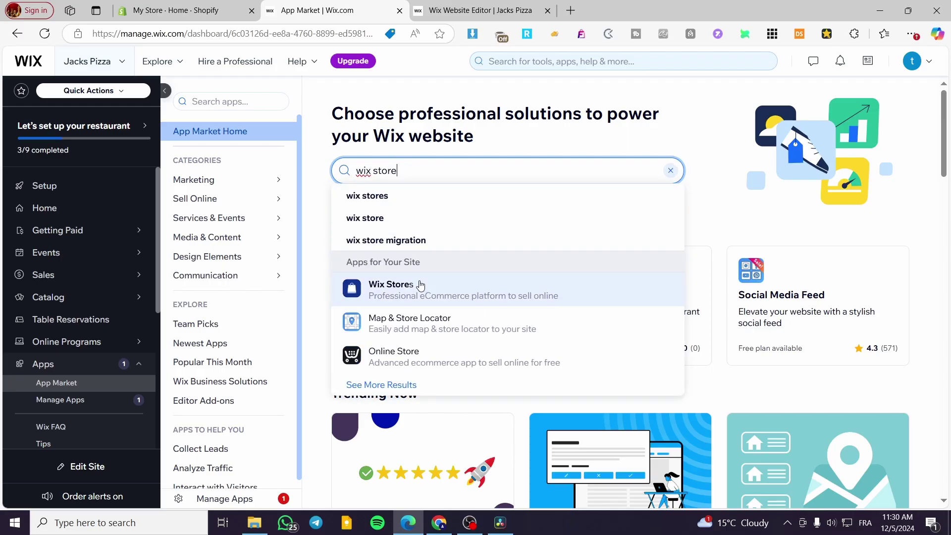
pyautogui.click(420, 286)
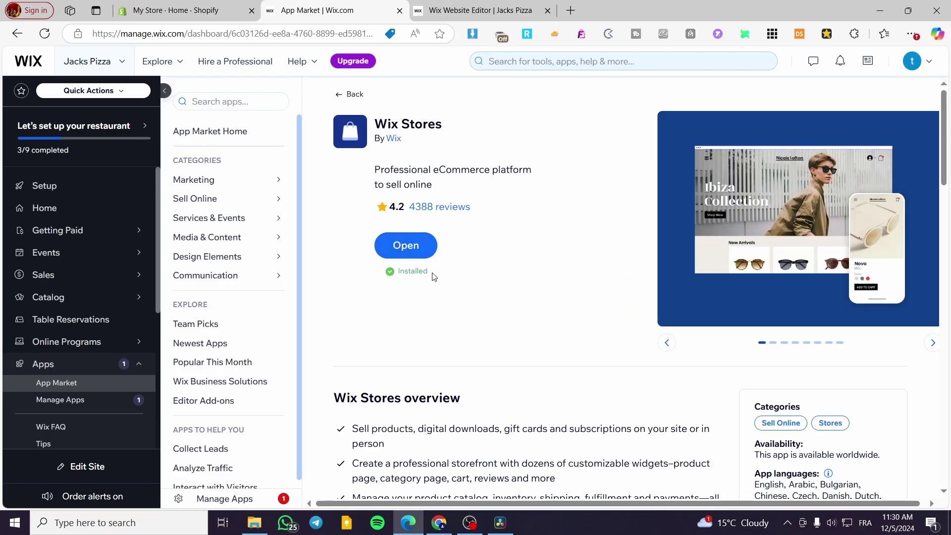
pyautogui.moveTo(433, 276); pyautogui.dragTo(397, 271)
pyautogui.click(412, 273)
# - Open the store's product list from the catalog and look through the listed products
pyautogui.click(166, 90)
pyautogui.click(37, 94)
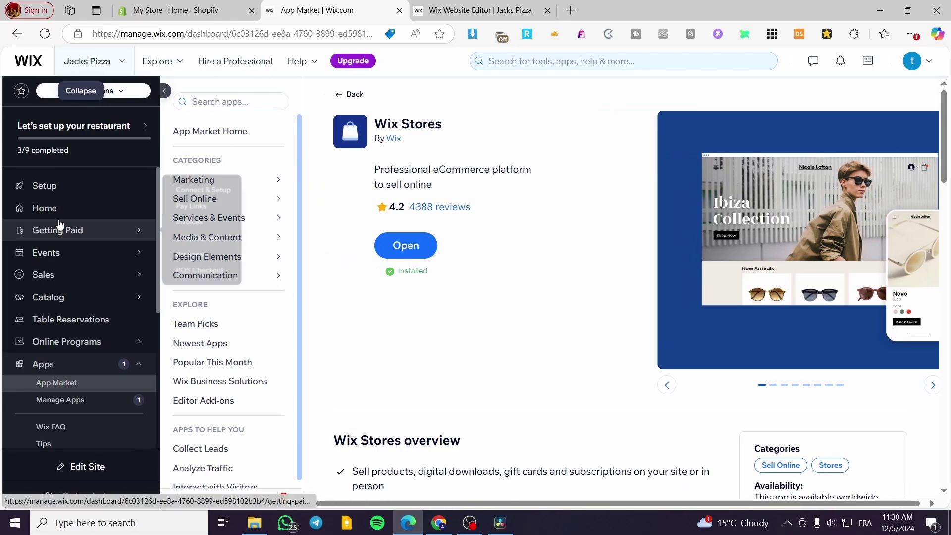
pyautogui.moveTo(69, 297)
pyautogui.moveTo(196, 292)
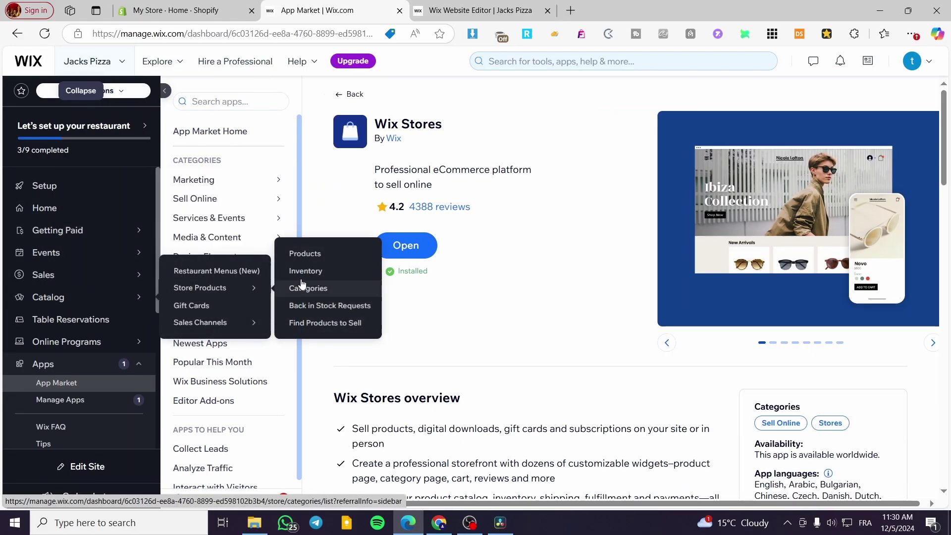
pyautogui.click(308, 254)
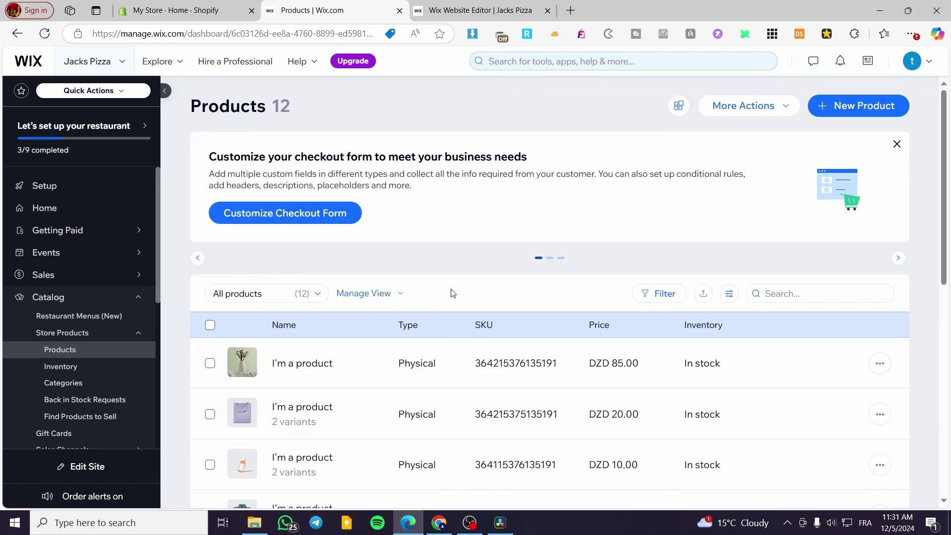
pyautogui.scroll(-8, 452, 292)
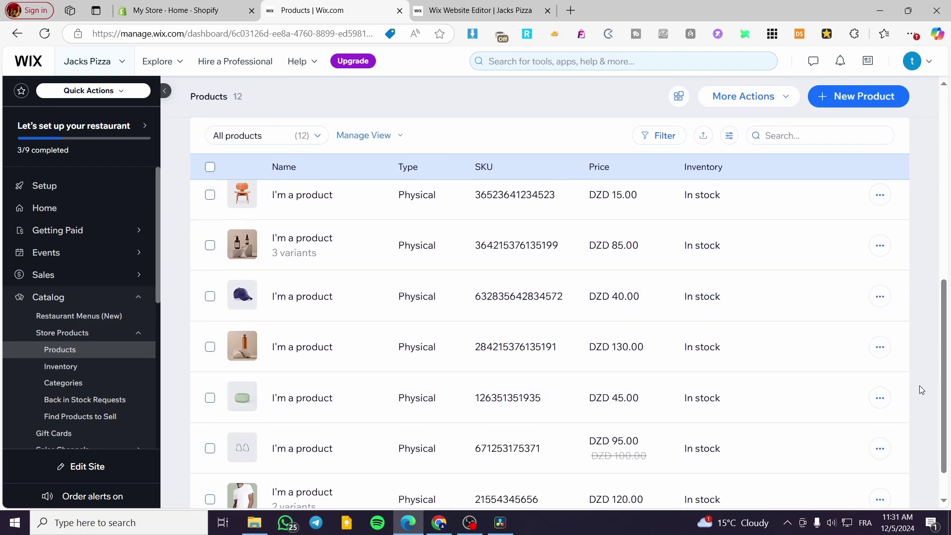
pyautogui.scroll(5, 787, 439)
pyautogui.scroll(-5, 367, 365)
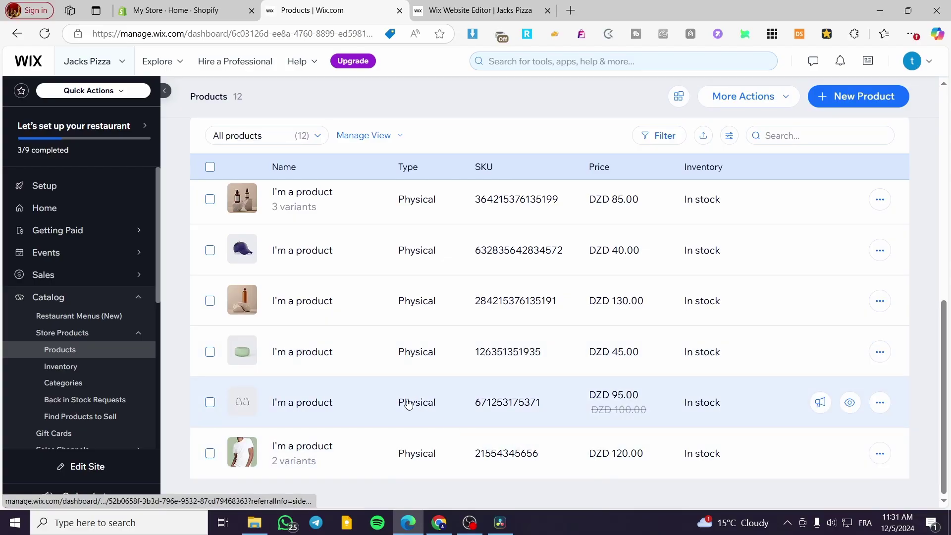
pyautogui.scroll(10, 408, 404)
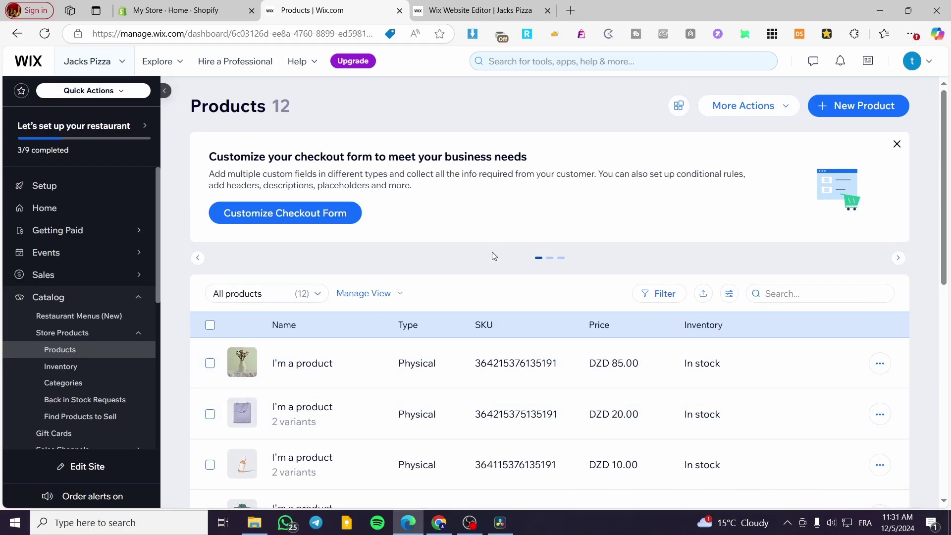
# - Switch to the Wix Website Editor tab, look over the home page and examine the Store elements that can be added
pyautogui.click(479, 10)
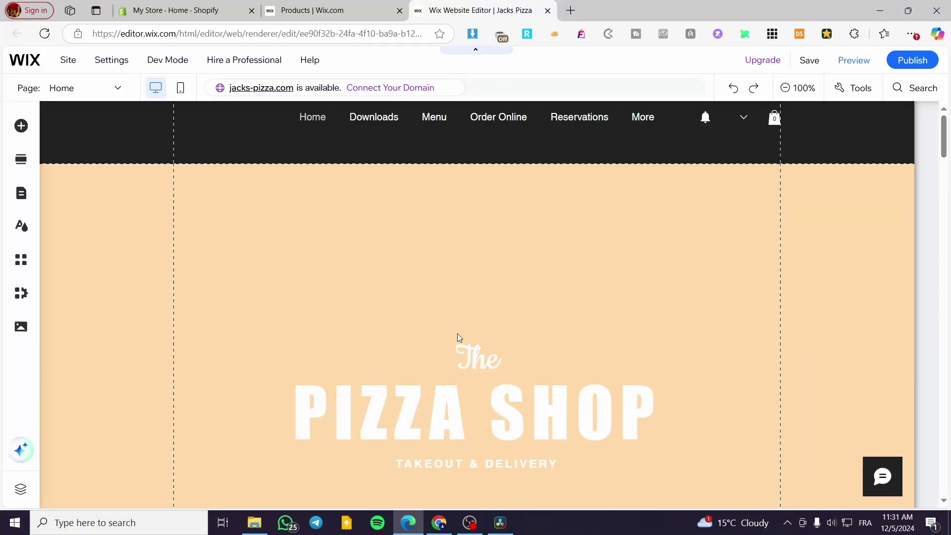
pyautogui.scroll(-6, 484, 367)
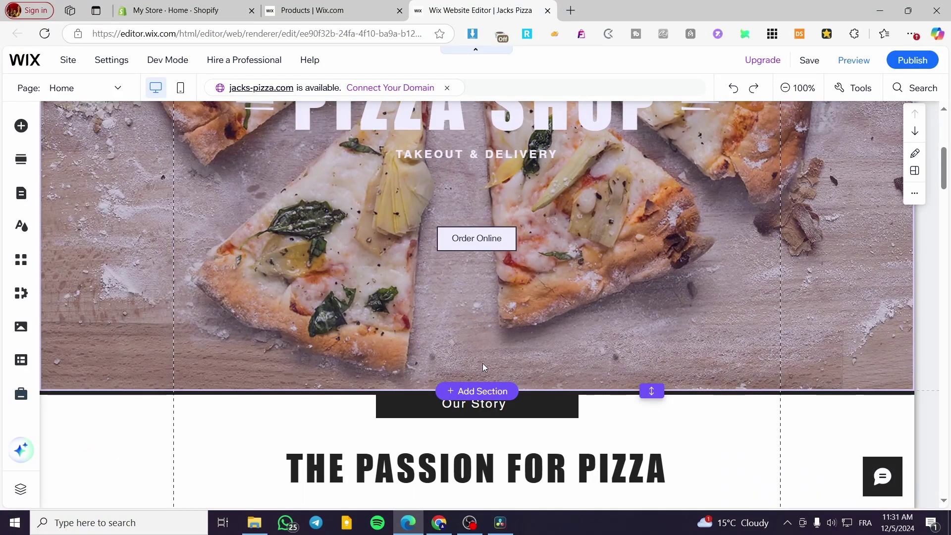
pyautogui.scroll(-4, 485, 367)
pyautogui.scroll(-5, 573, 355)
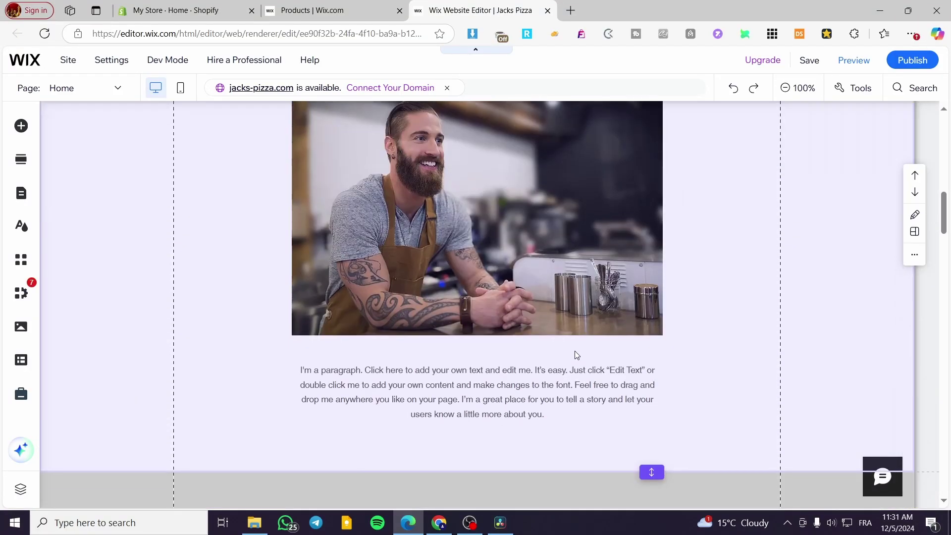
pyautogui.scroll(-4, 511, 363)
pyautogui.scroll(15, 445, 248)
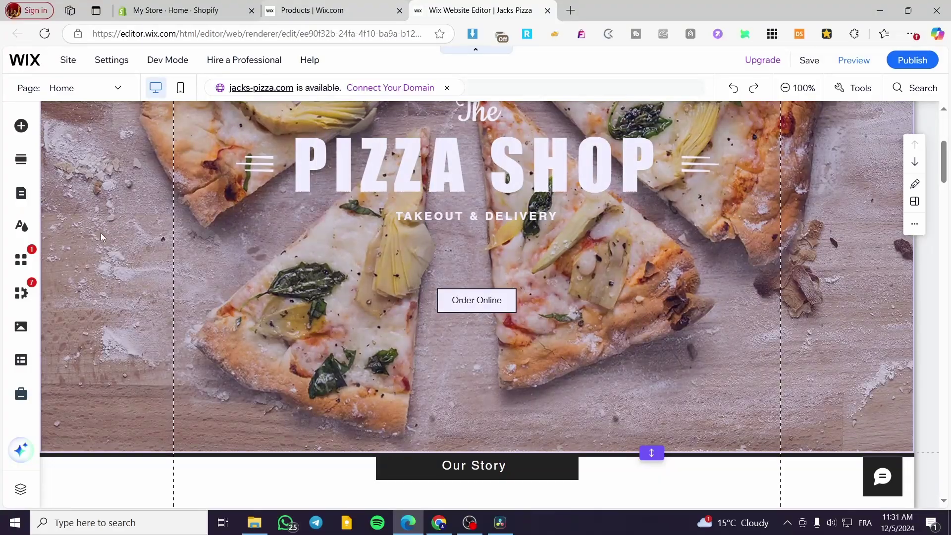
pyautogui.click(34, 122)
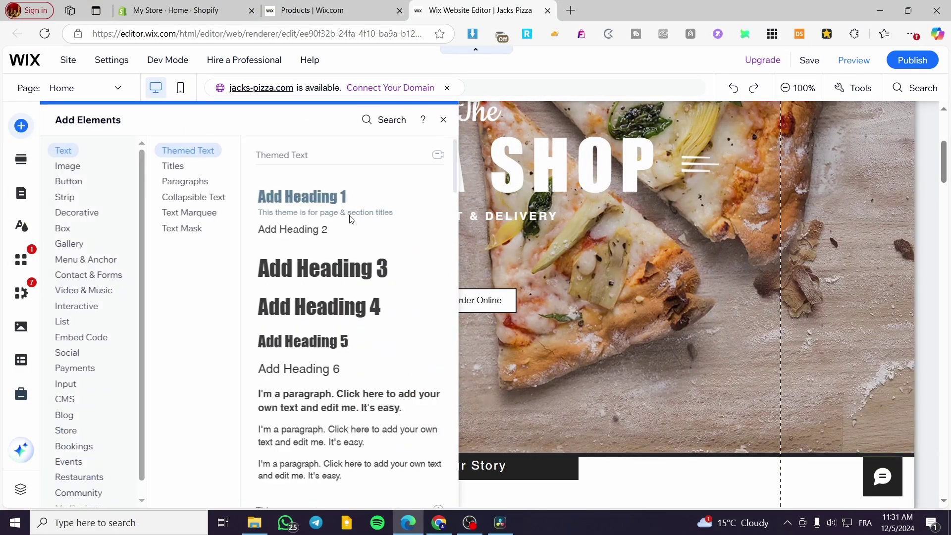
pyautogui.moveTo(76, 436)
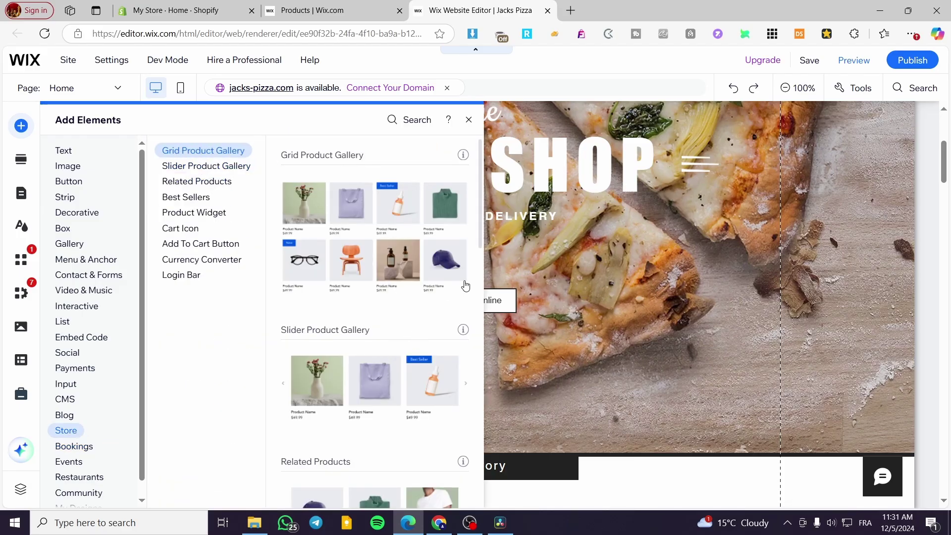
pyautogui.click(469, 120)
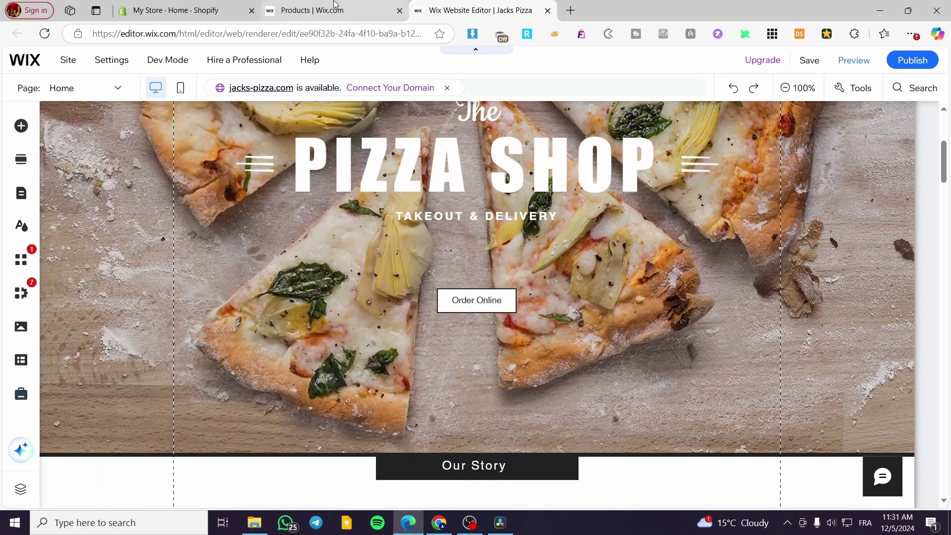
# - Return to the store's product list and start a new physical product
pyautogui.click(336, 5)
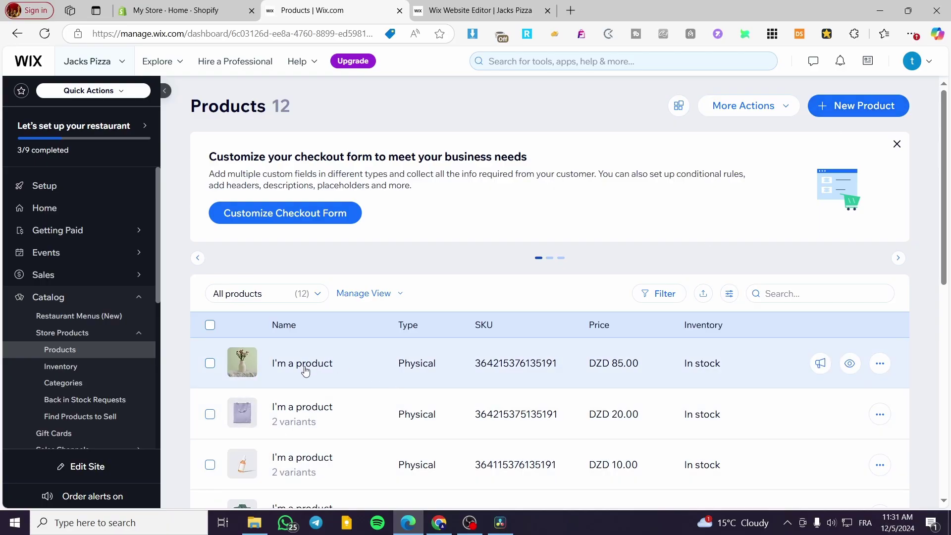
pyautogui.click(873, 112)
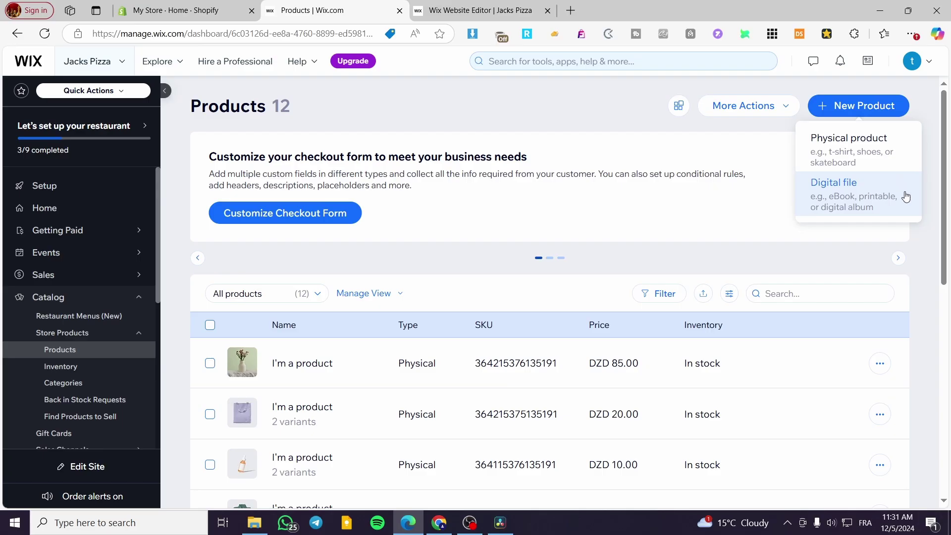
pyautogui.click(871, 155)
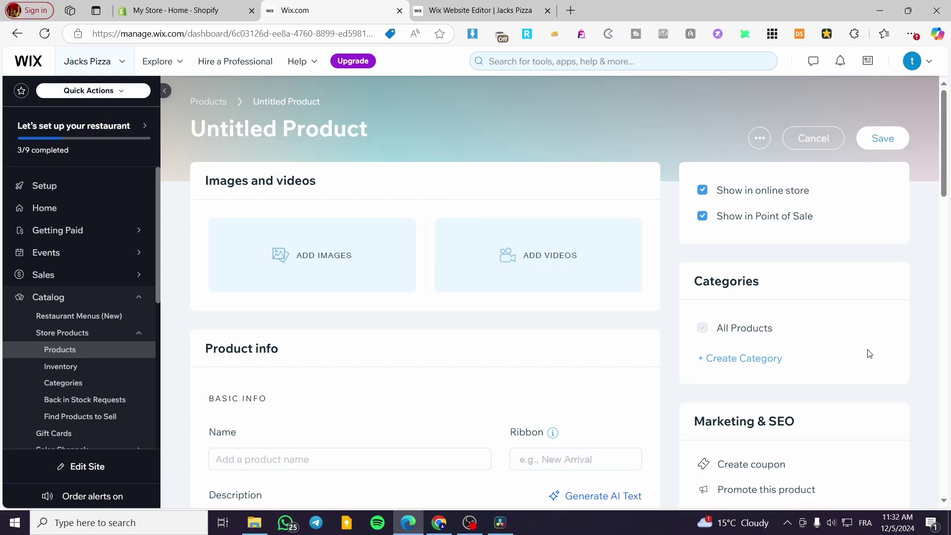
# - Name the new product "Sporty Shoe"
pyautogui.click(323, 116)
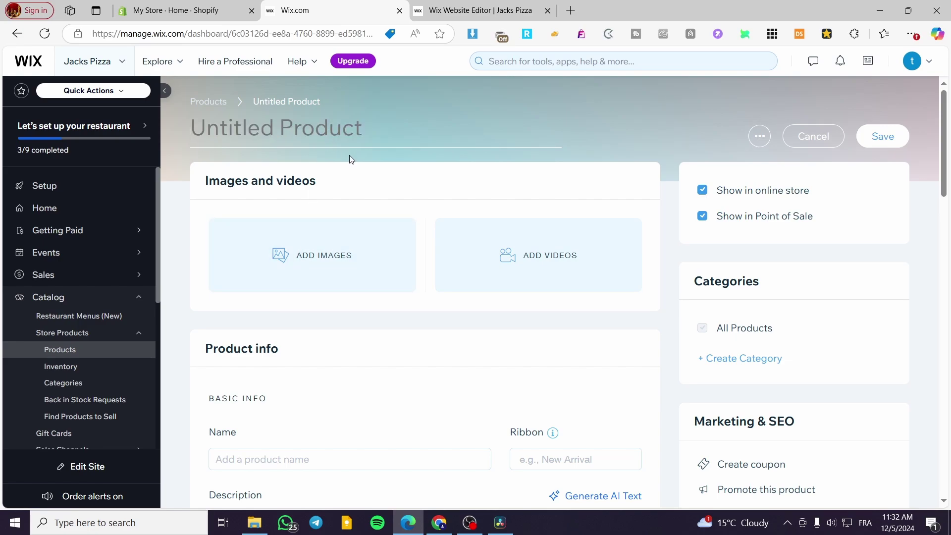
pyautogui.write('Sporty S')
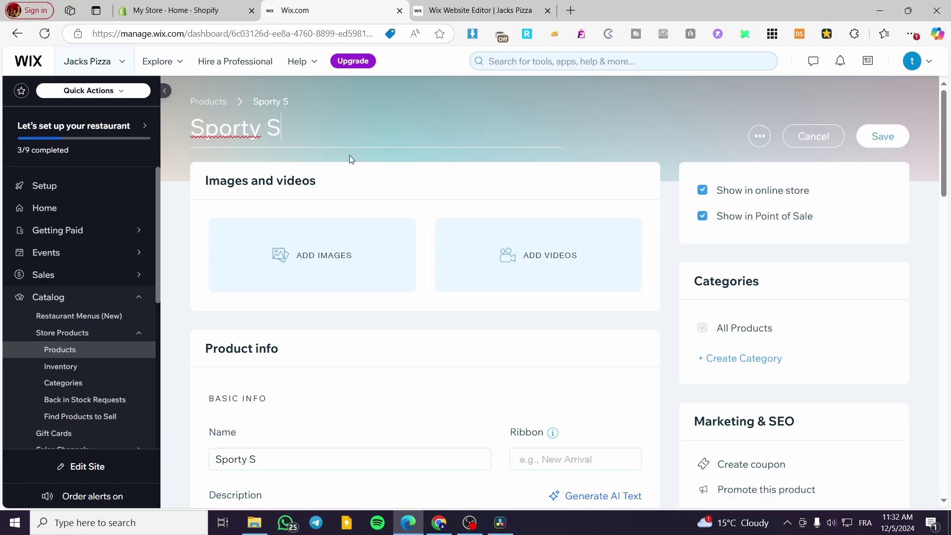
pyautogui.write('hoe')
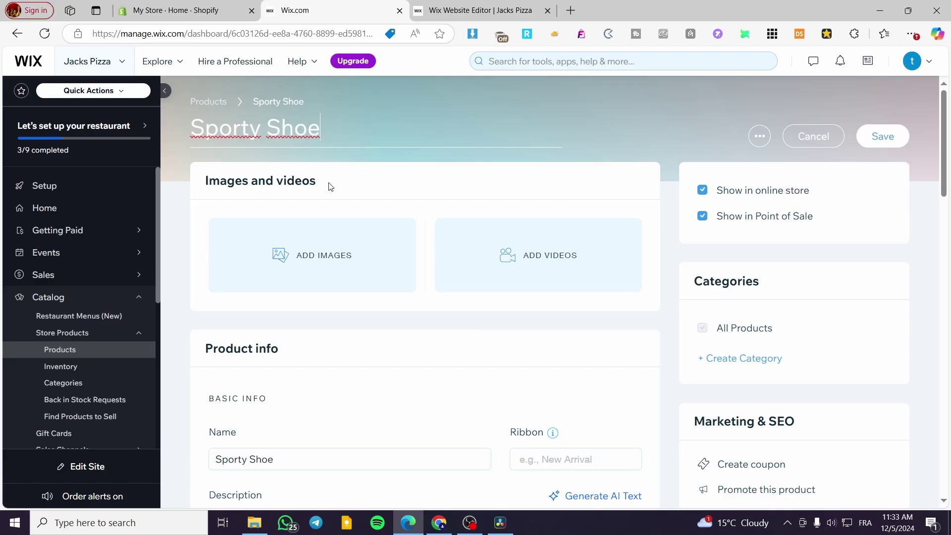
pyautogui.press('Return')
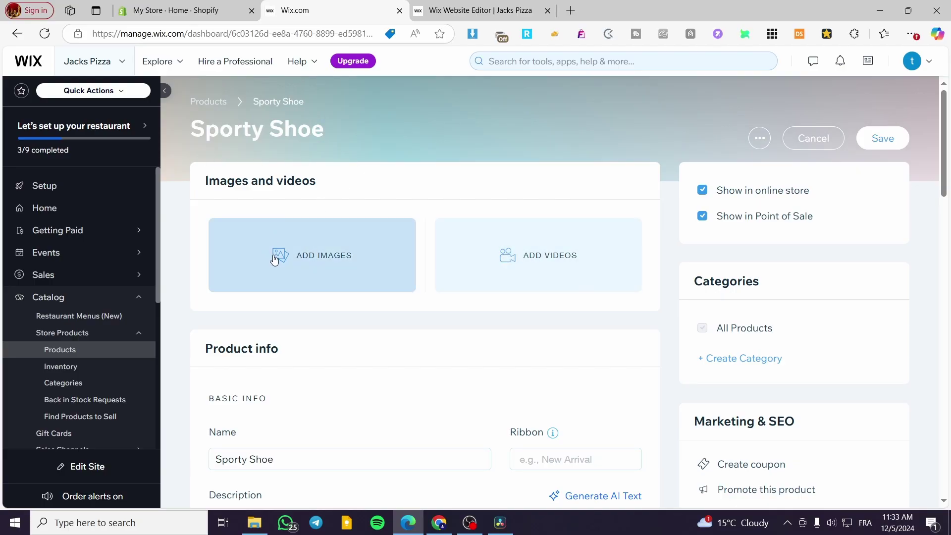
# - Upload the photo of the blue and white shoes from the computer and add it to the product's images
pyautogui.click(271, 271)
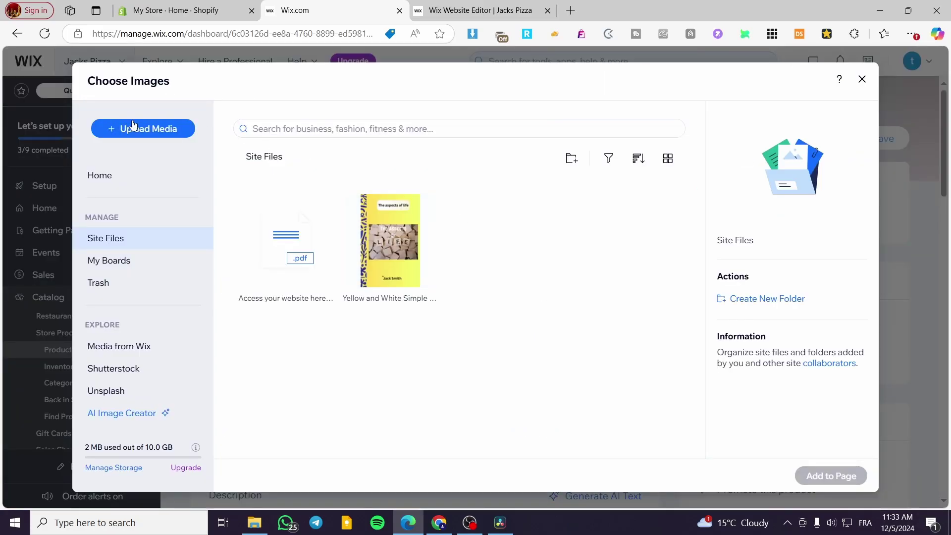
pyautogui.click(147, 129)
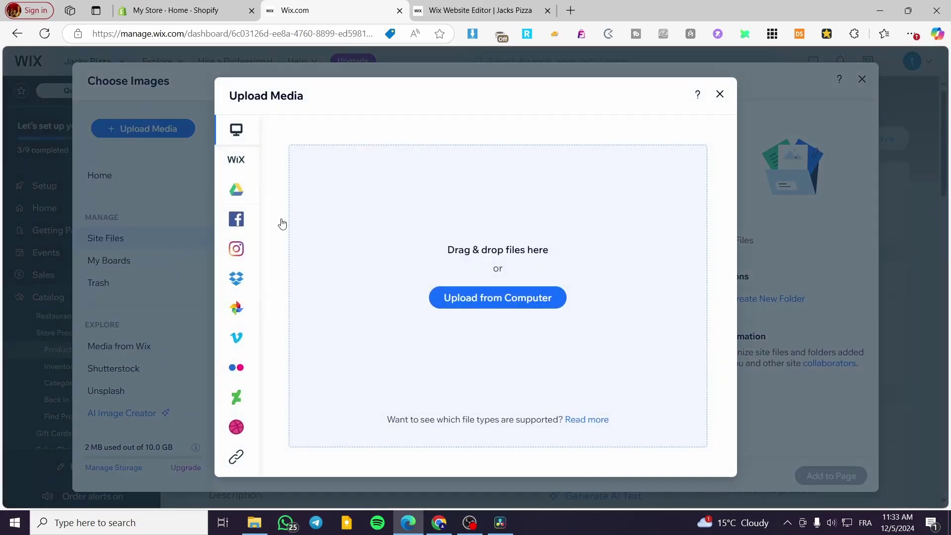
pyautogui.click(528, 295)
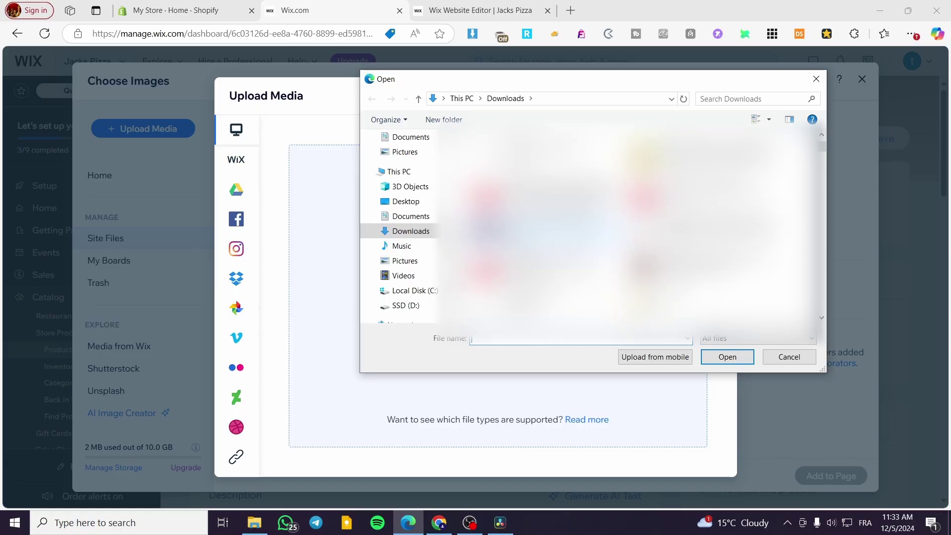
pyautogui.doubleClick(561, 193)
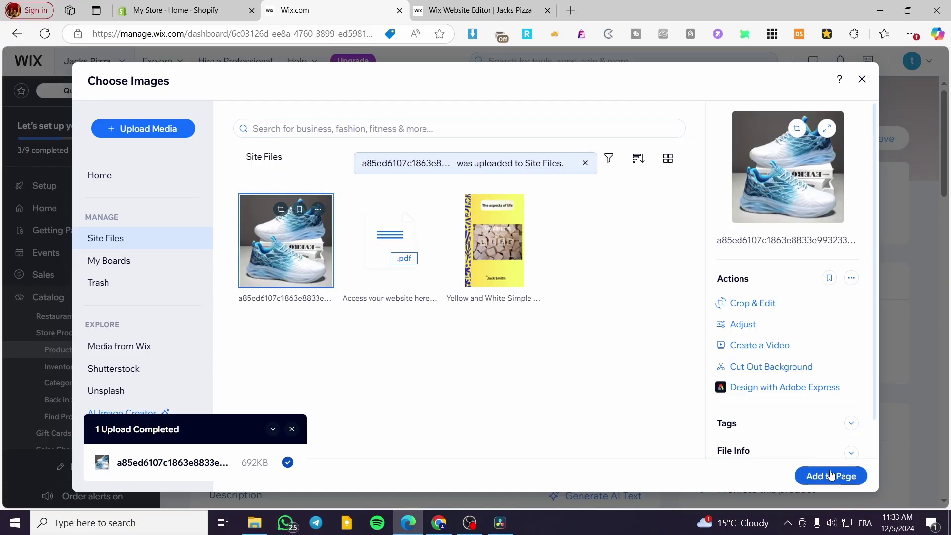
pyautogui.click(840, 476)
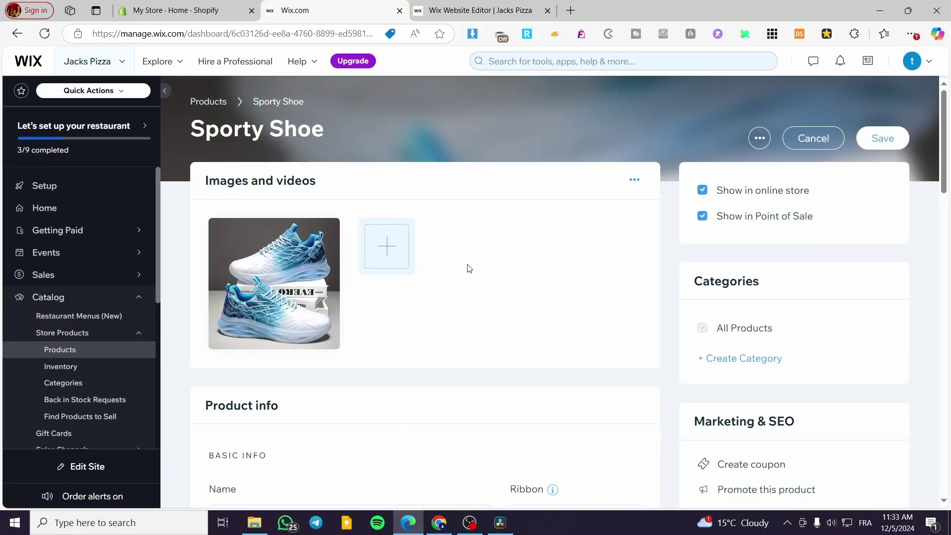
# - Add a "New Release" ribbon to the product
pyautogui.scroll(-3, 491, 317)
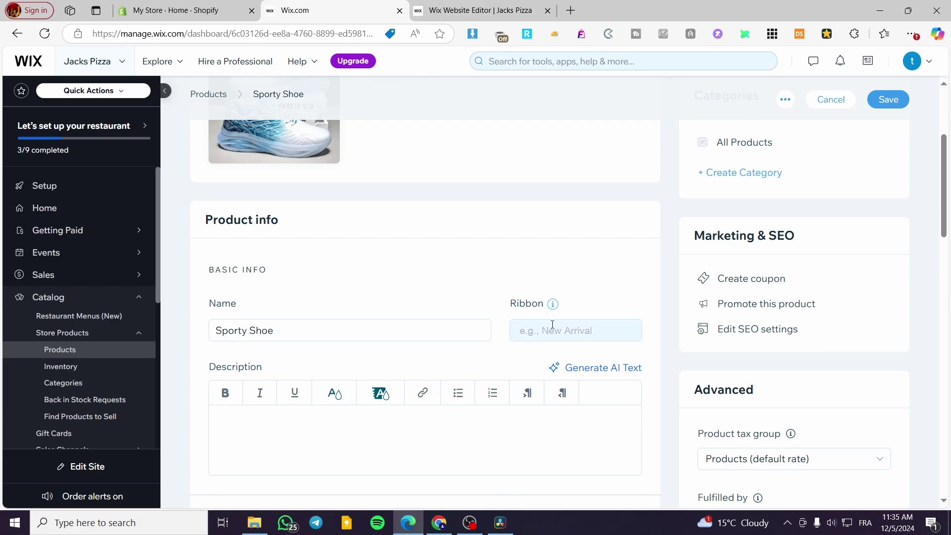
pyautogui.moveTo(554, 305)
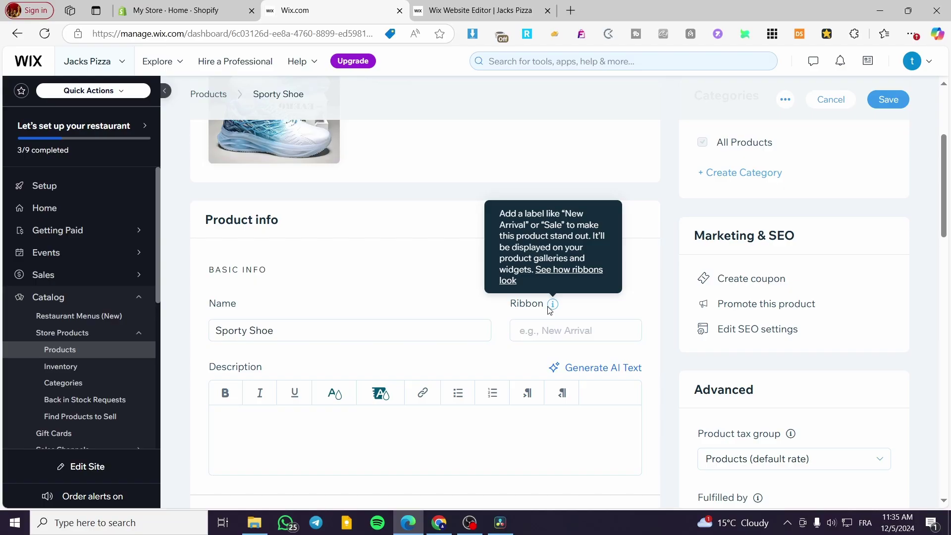
pyautogui.click(544, 335)
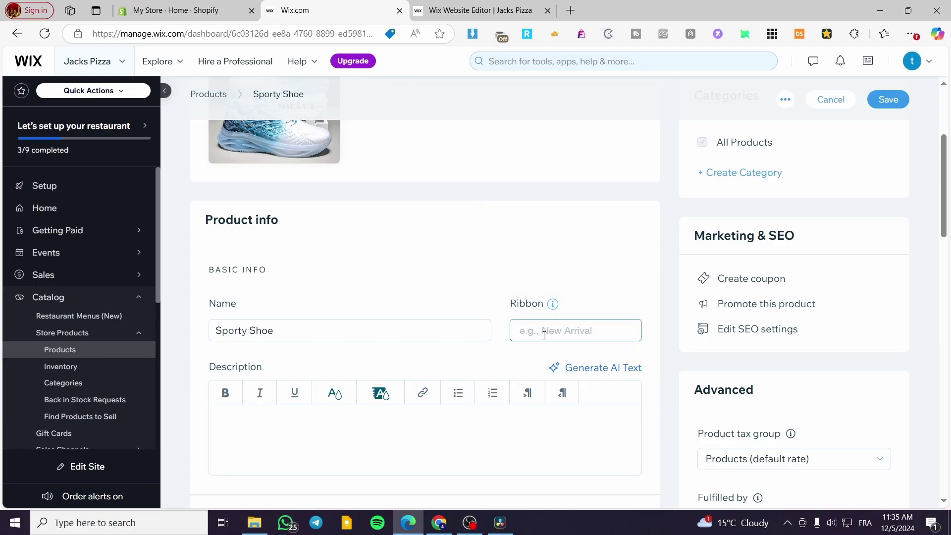
pyautogui.write('New')
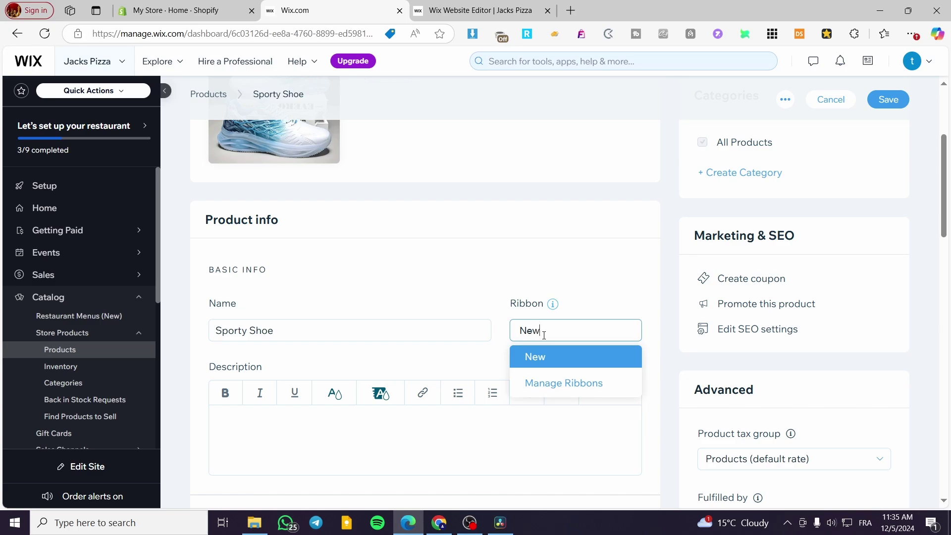
pyautogui.write(' Release')
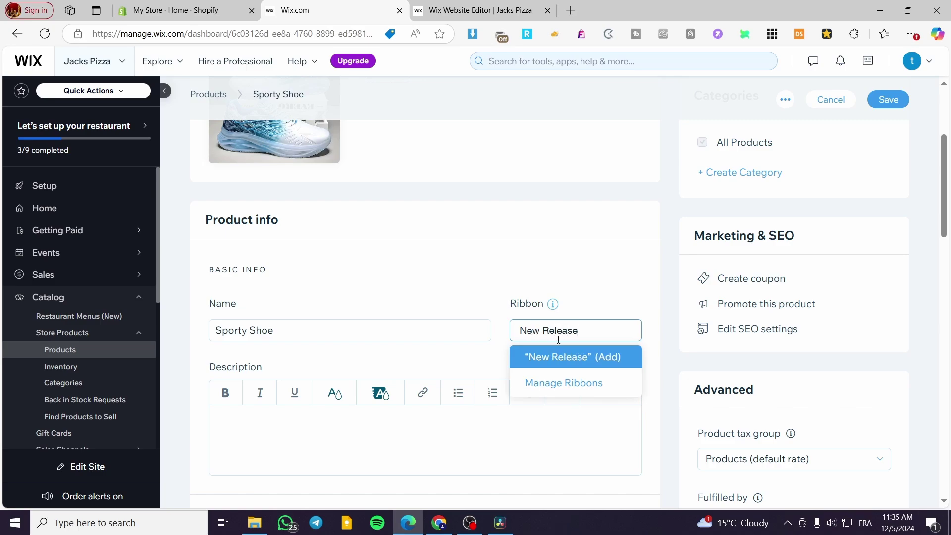
pyautogui.click(573, 356)
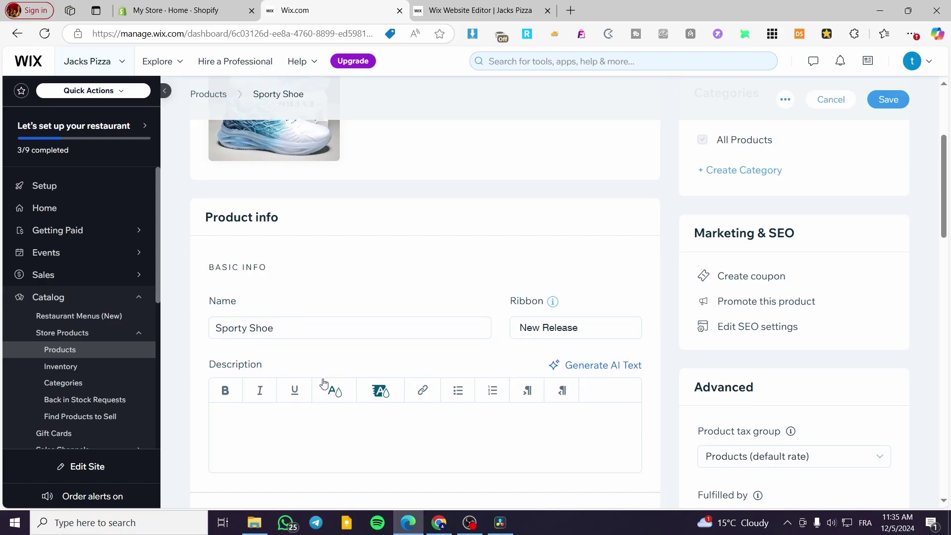
# - Copy the product name "Sporty Shoe" into the product description
pyautogui.scroll(-4, 323, 384)
pyautogui.click(275, 263)
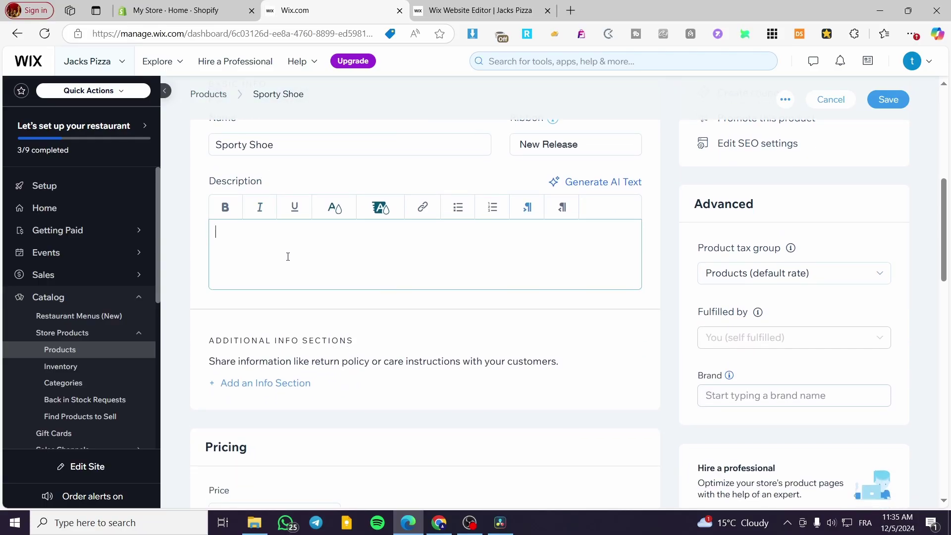
pyautogui.scroll(1, 288, 257)
pyautogui.click(267, 207)
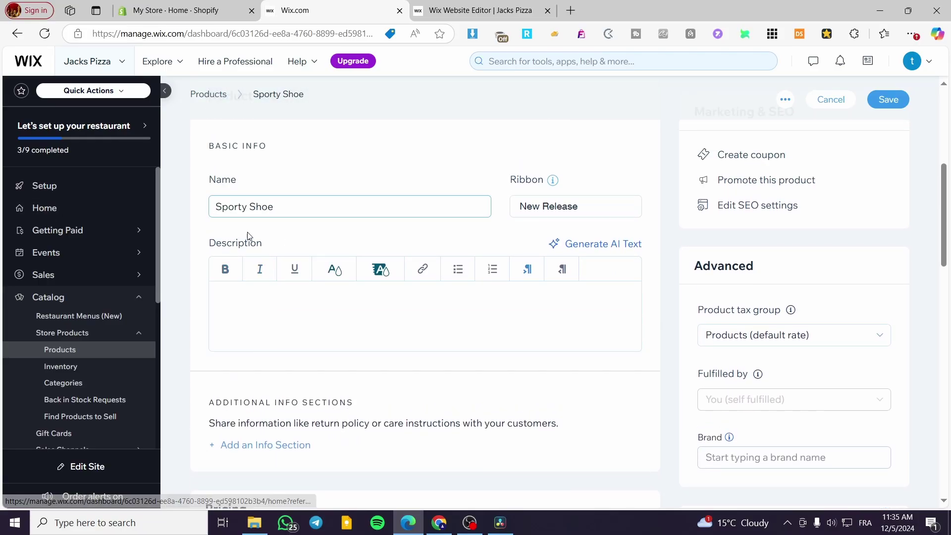
pyautogui.moveTo(275, 208); pyautogui.dragTo(191, 213)
pyautogui.hotkey('ctrl', 'c')
pyautogui.click(250, 286)
pyautogui.hotkey('ctrl', 'v')
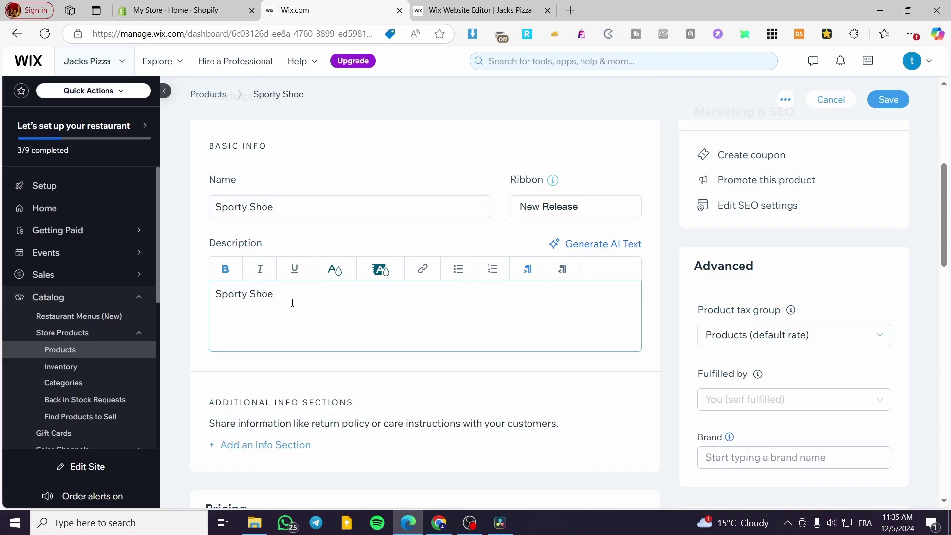
# - Make the description text bold, end it with a period and start a new line below it
pyautogui.moveTo(292, 302); pyautogui.dragTo(171, 295)
pyautogui.click(225, 269)
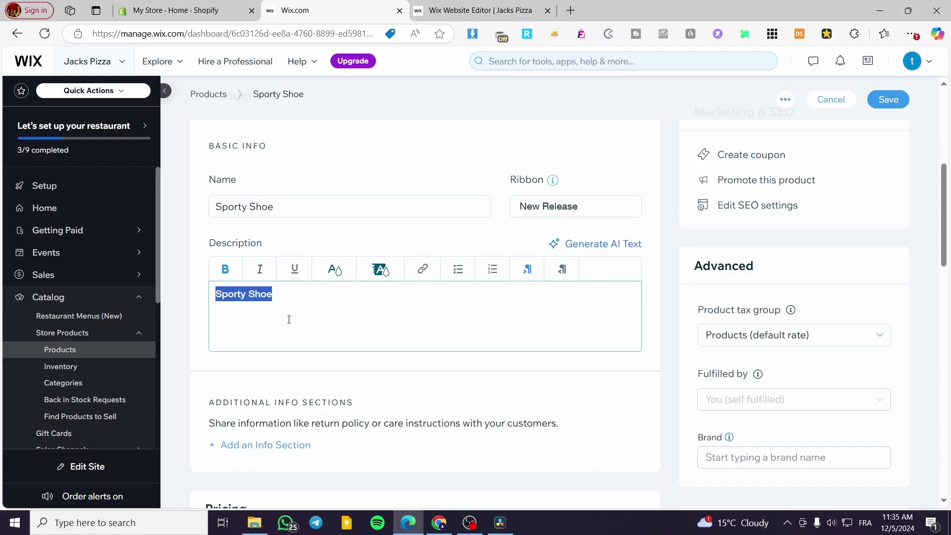
pyautogui.click(294, 303)
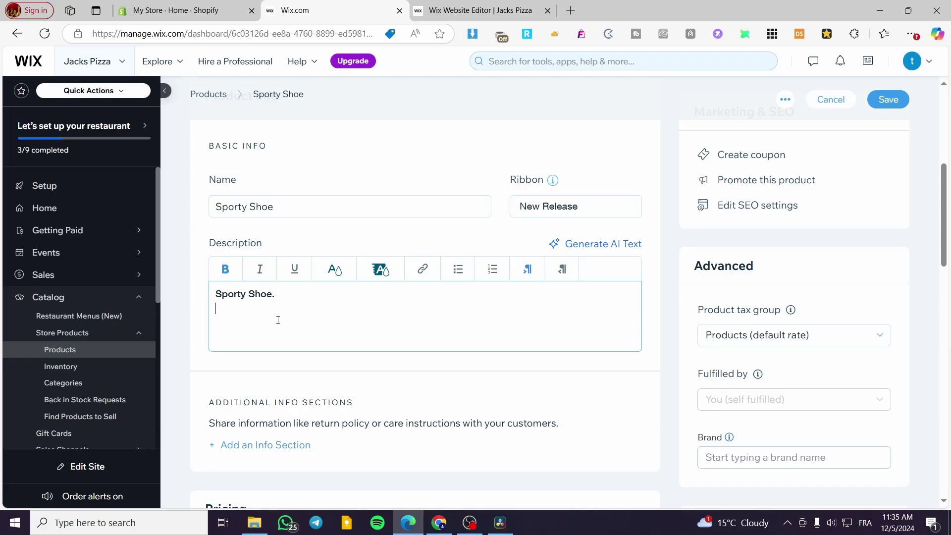
pyautogui.write('.')
pyautogui.press('Return')
# - Set the product's price to 120
pyautogui.scroll(-3, 412, 324)
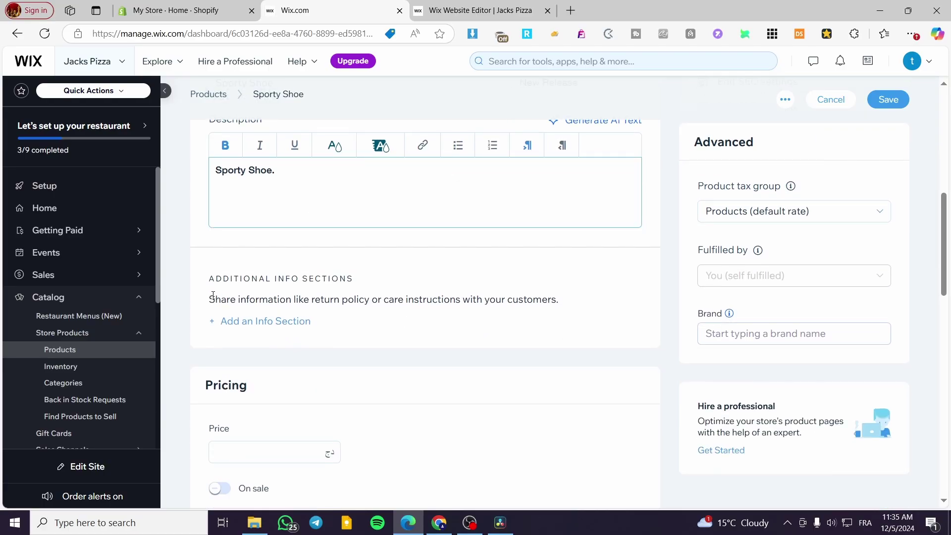
pyautogui.scroll(-4, 356, 287)
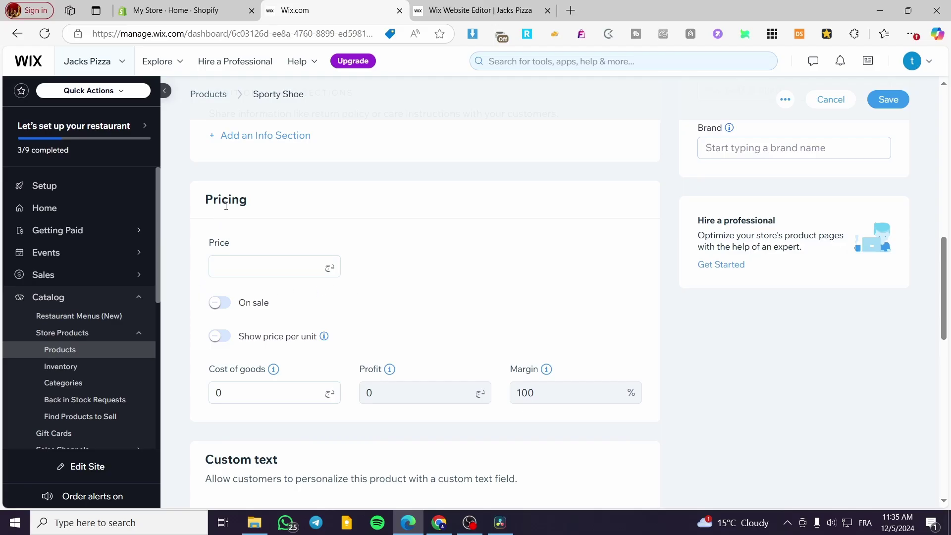
pyautogui.click(258, 266)
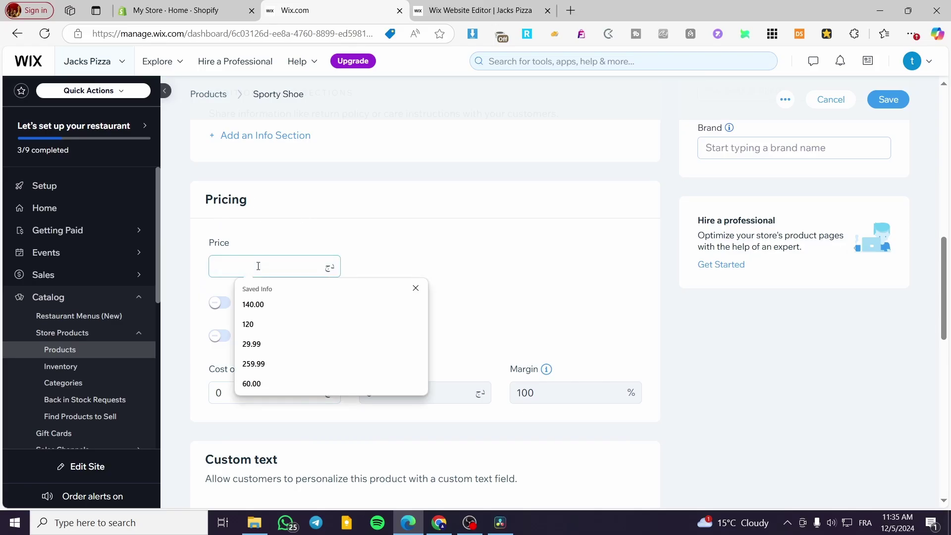
pyautogui.write('120')
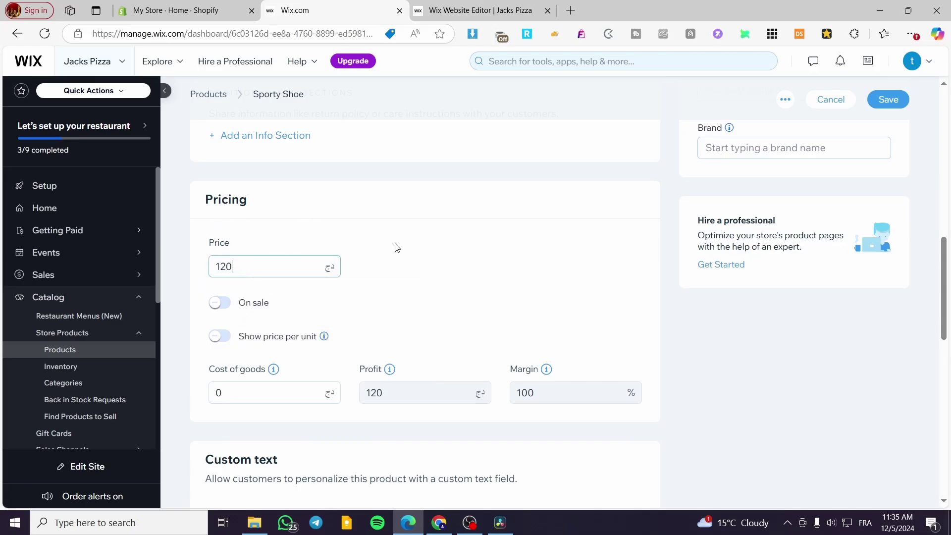
pyautogui.click(396, 246)
# - Start a new product option and name it "Size"
pyautogui.scroll(-3, 236, 304)
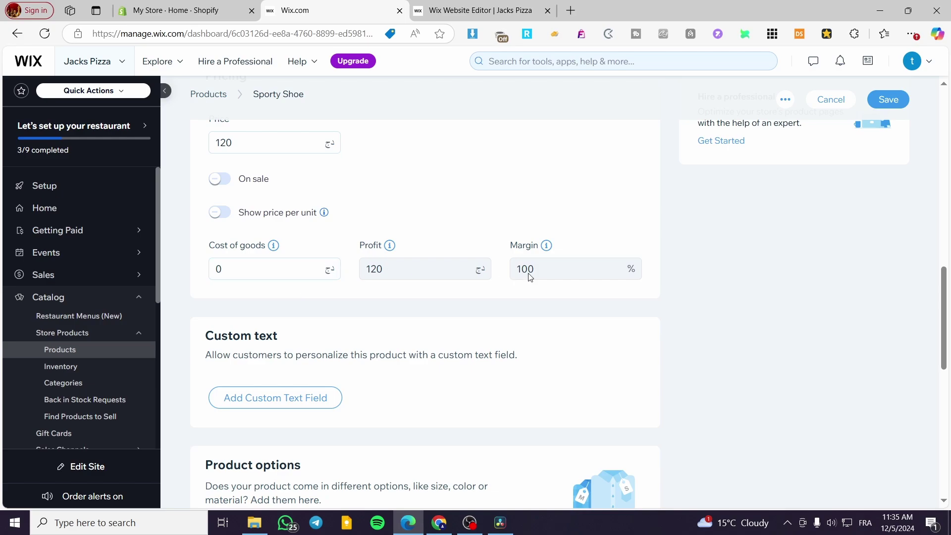
pyautogui.scroll(-3, 389, 308)
pyautogui.scroll(-1, 309, 221)
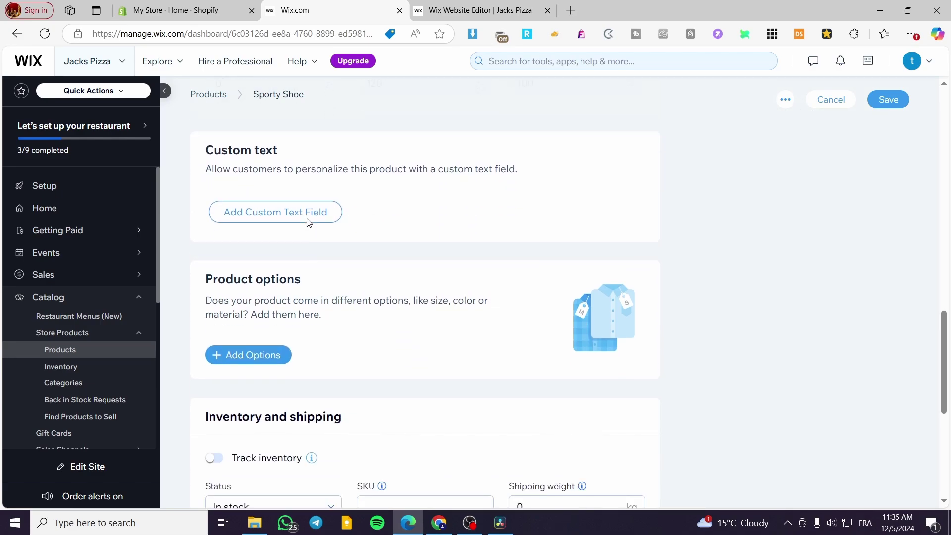
pyautogui.scroll(-2, 419, 259)
pyautogui.click(248, 230)
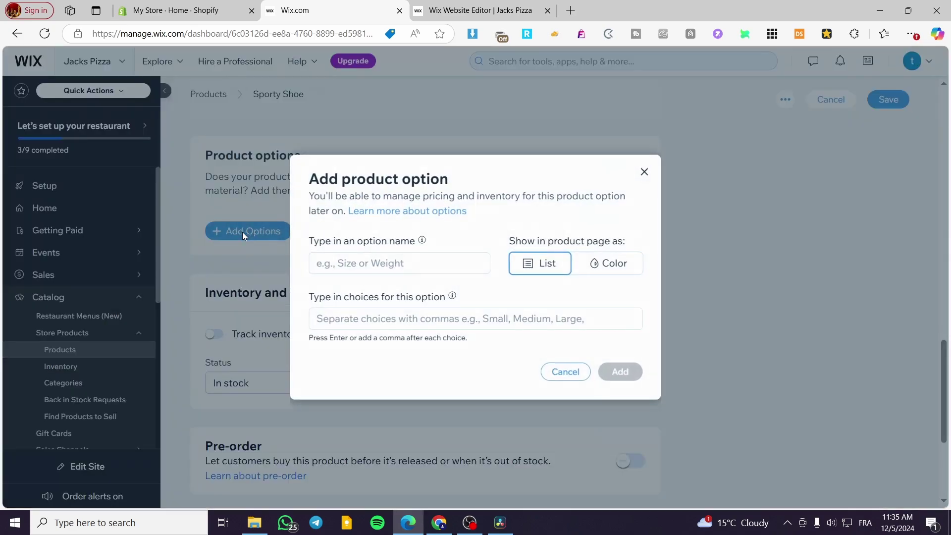
pyautogui.click(363, 265)
pyautogui.click(363, 309)
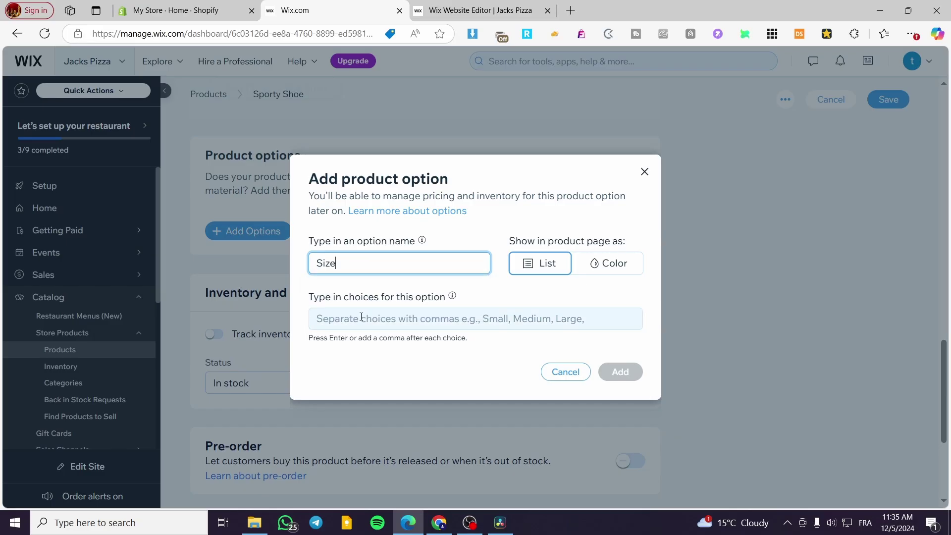
# - Enter the size choices 7, 7.5, 8, 8.5, 9 and 10 and add the option to the product
pyautogui.click(362, 319)
pyautogui.scroll(-1, 418, 396)
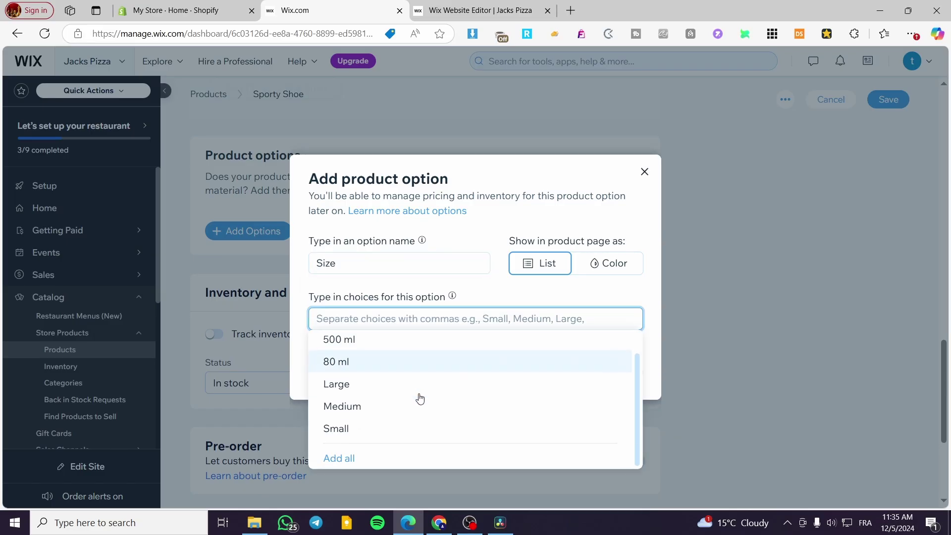
pyautogui.scroll(1, 366, 446)
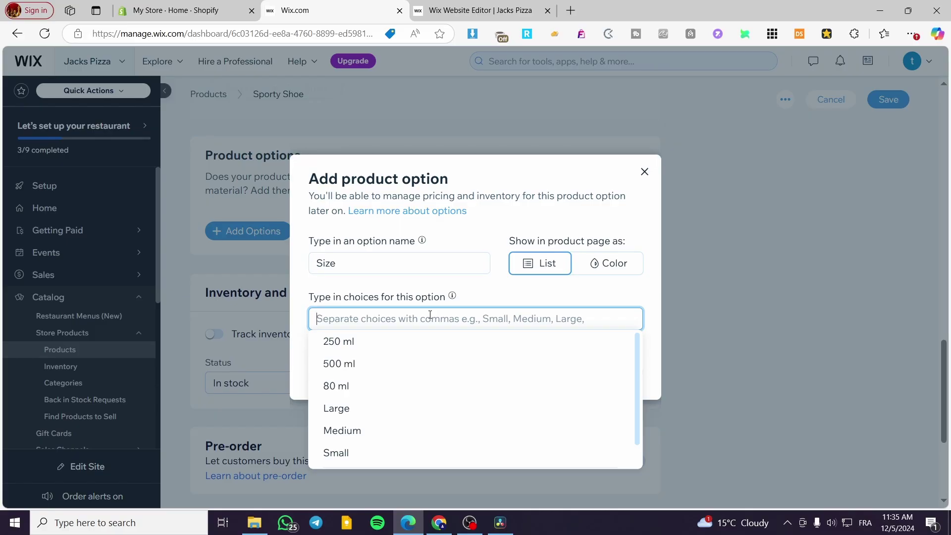
pyautogui.write('7,')
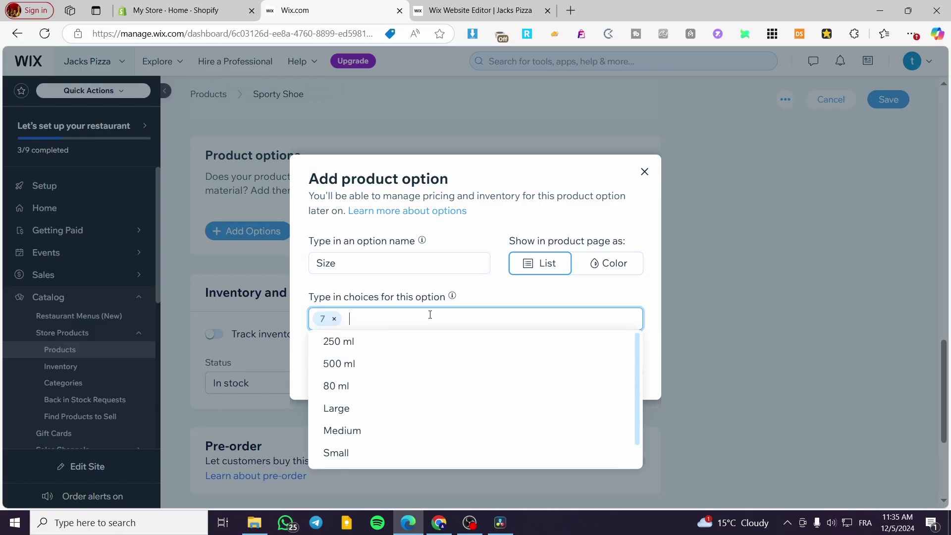
pyautogui.write('70')
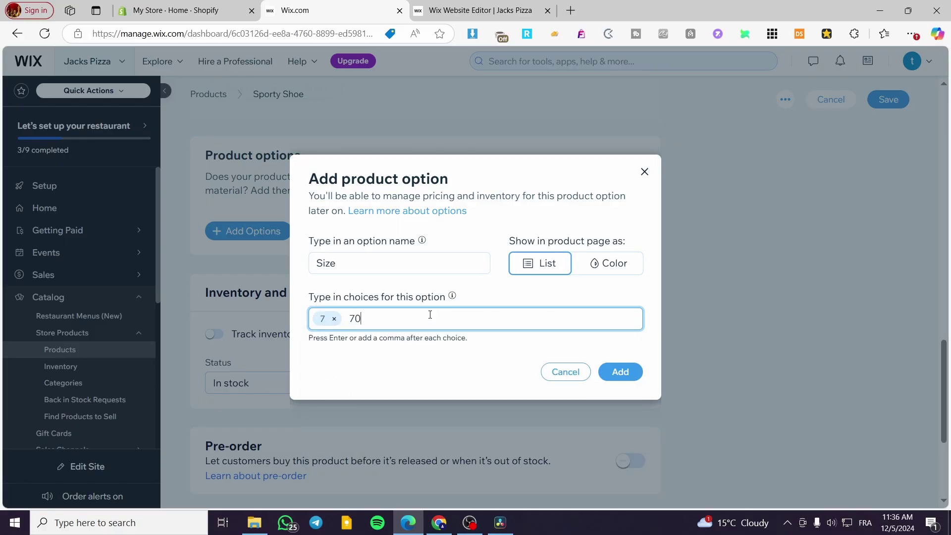
pyautogui.press('BackSpace')
pyautogui.write('.5,8,')
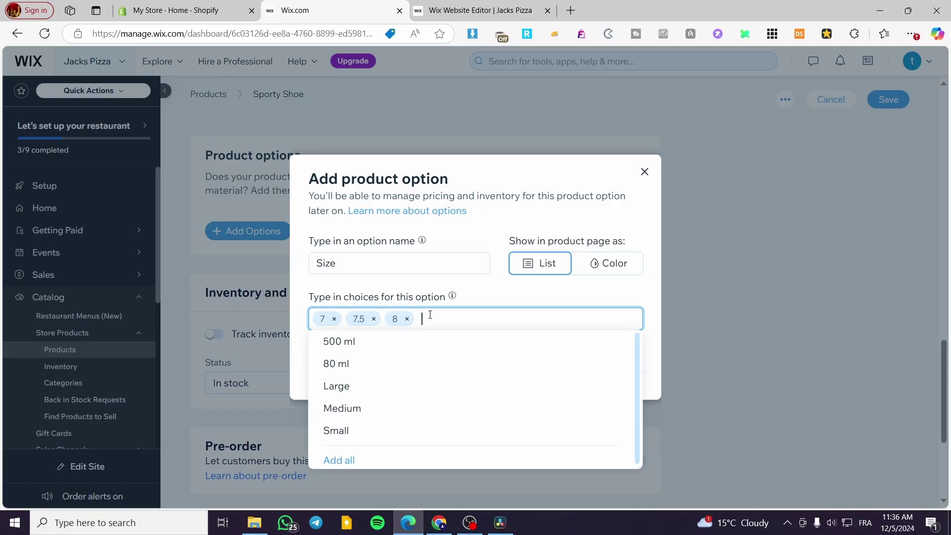
pyautogui.write('8.5')
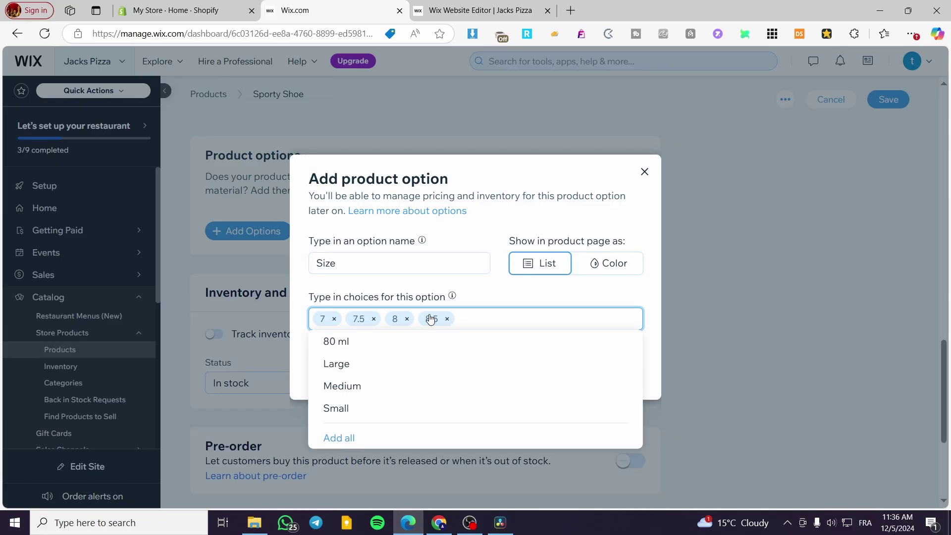
pyautogui.write(',9,10,')
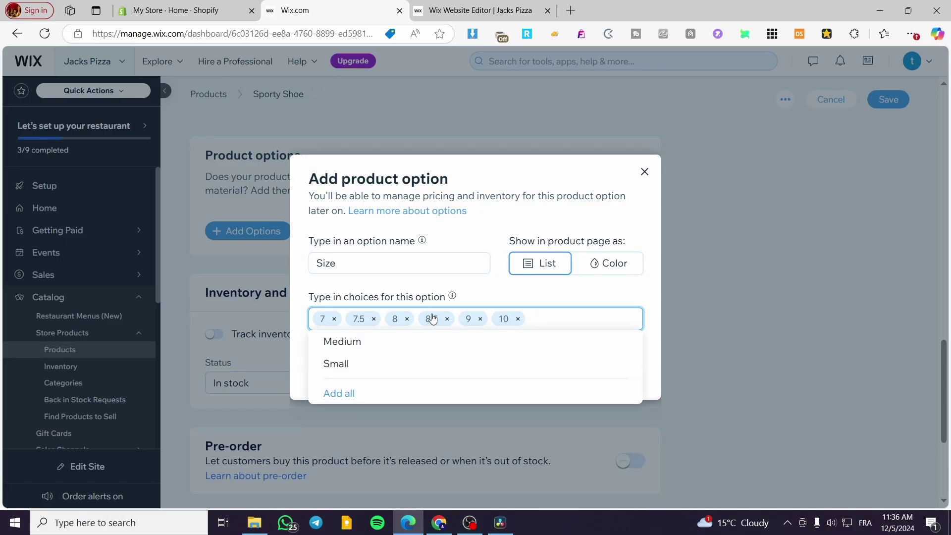
pyautogui.click(615, 289)
pyautogui.click(621, 372)
# - Turn on inventory tracking for the Sporty Shoe and set its inventory to 999
pyautogui.scroll(-5, 386, 341)
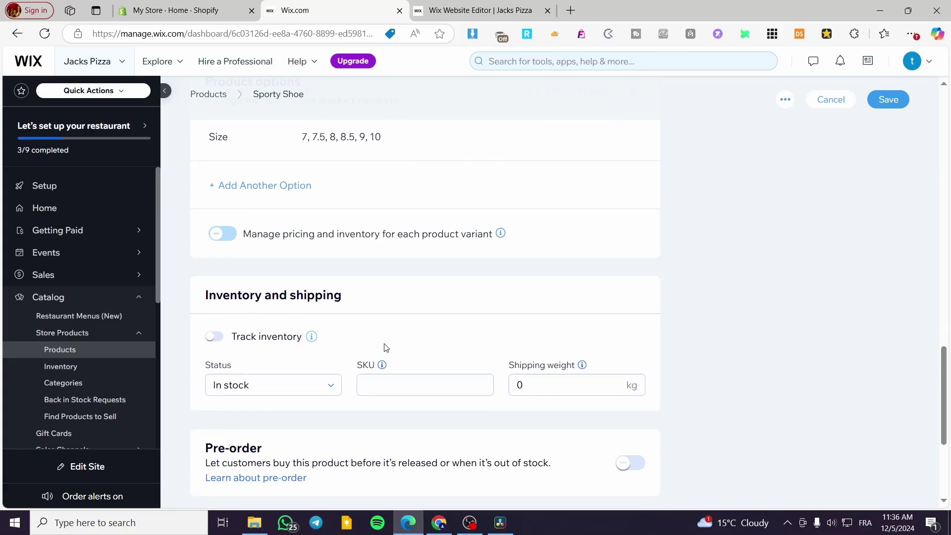
pyautogui.scroll(3, 391, 332)
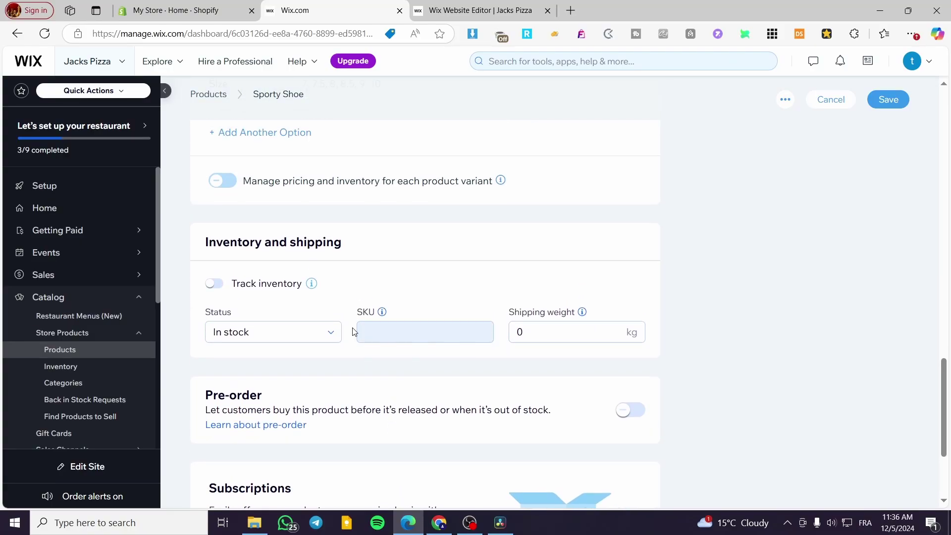
pyautogui.scroll(2, 232, 245)
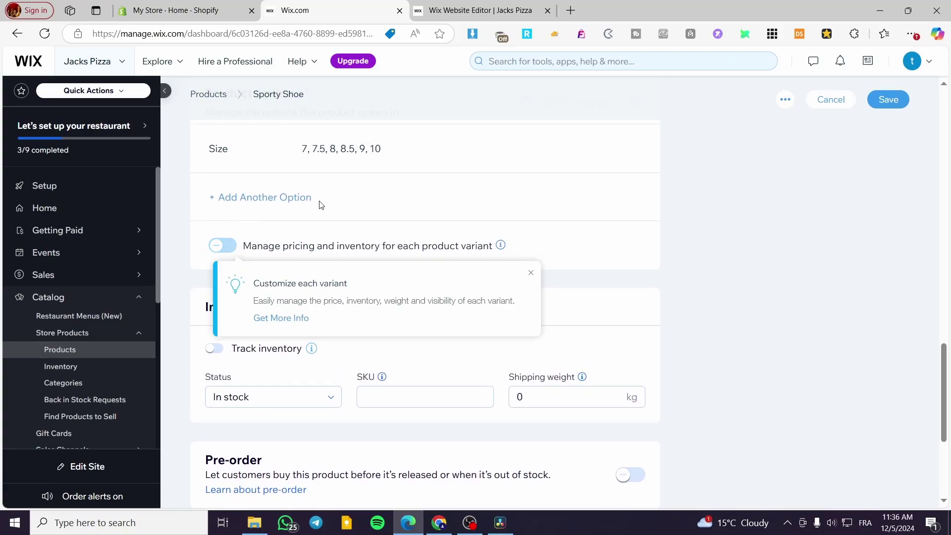
pyautogui.scroll(-1, 347, 307)
pyautogui.scroll(-1, 373, 338)
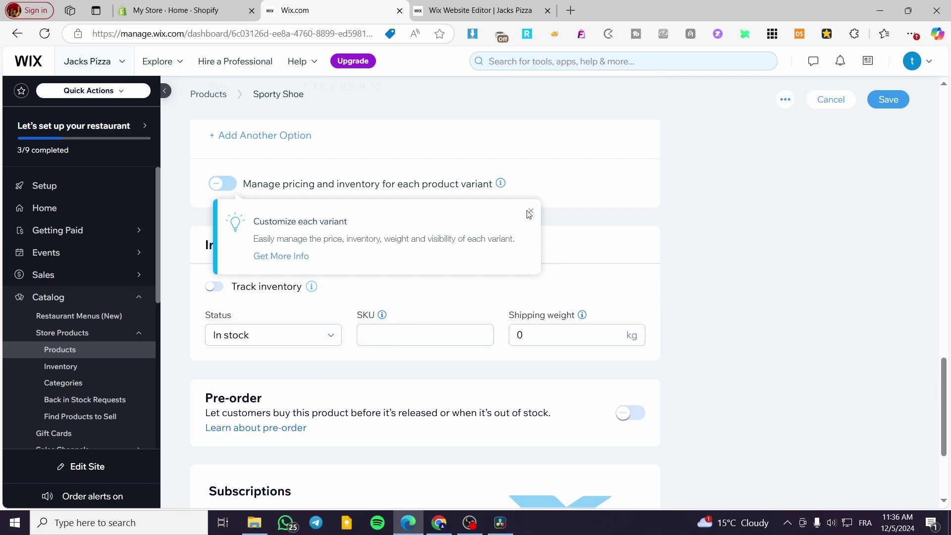
pyautogui.click(531, 211)
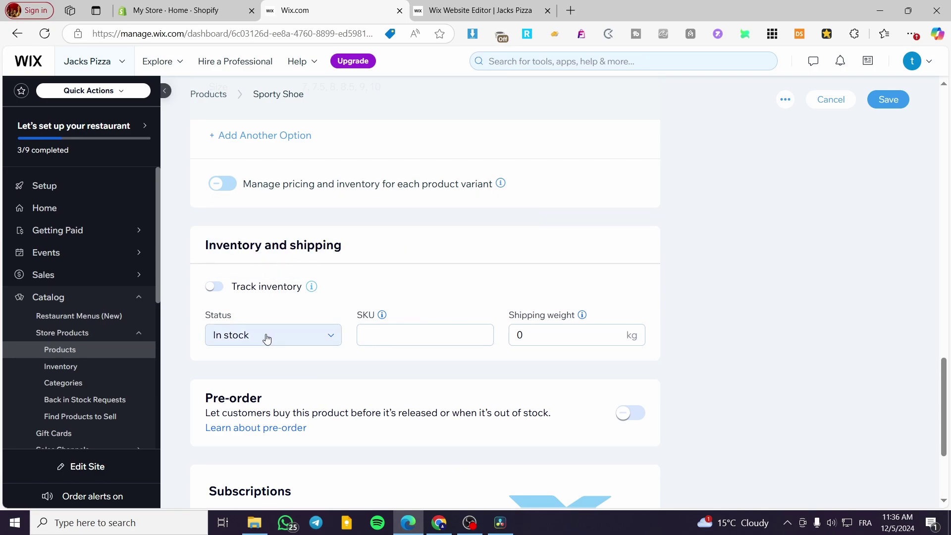
pyautogui.click(214, 286)
pyautogui.click(247, 326)
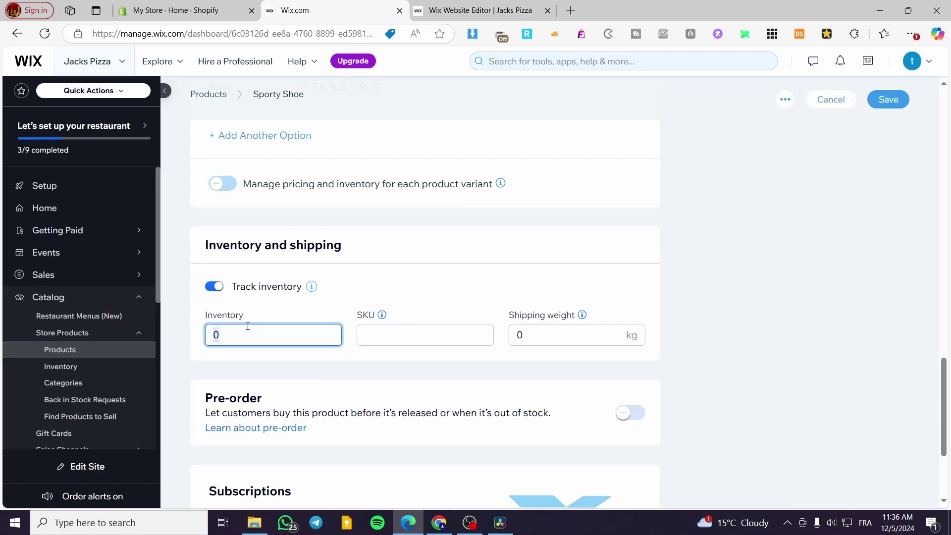
pyautogui.write('999')
pyautogui.click(319, 306)
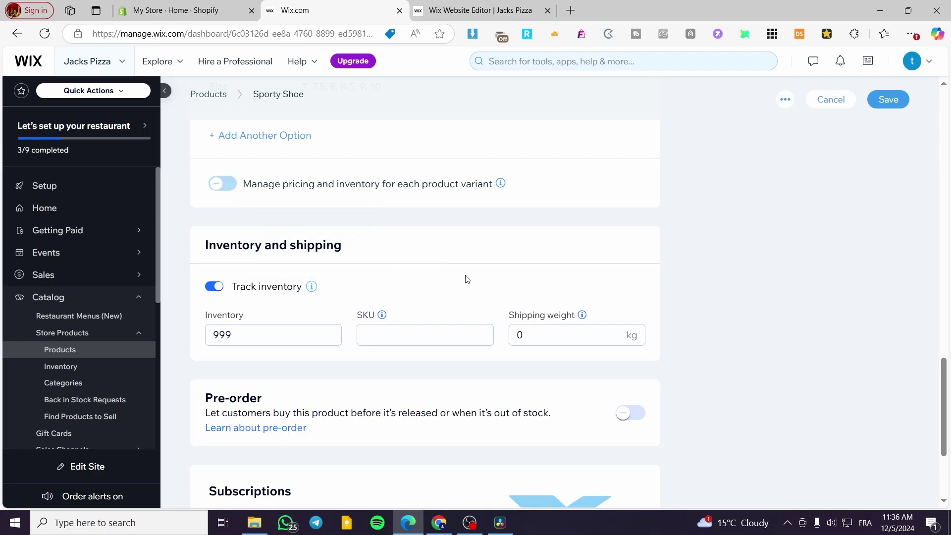
# - Set the product's shipping weight to 0.5 kg
pyautogui.moveTo(311, 285)
pyautogui.click(556, 333)
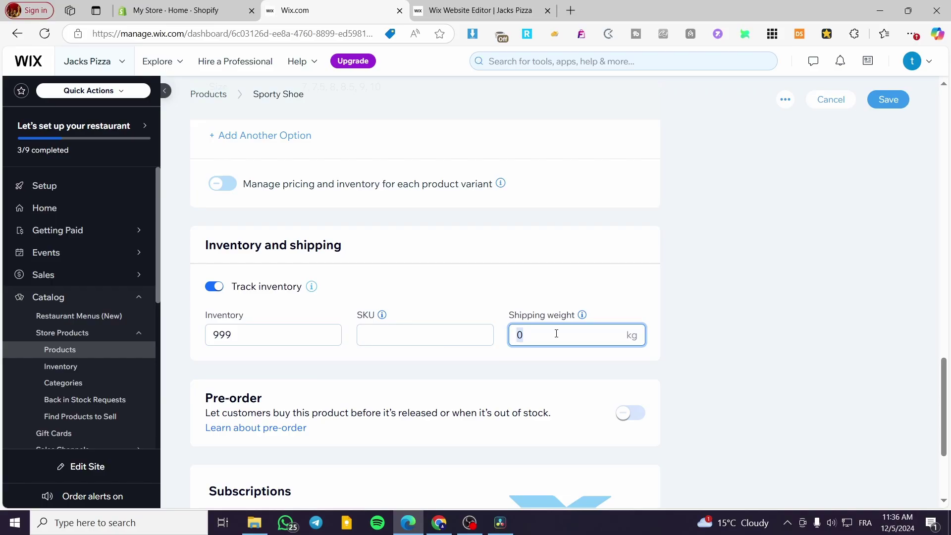
pyautogui.write('0.5')
pyautogui.click(698, 327)
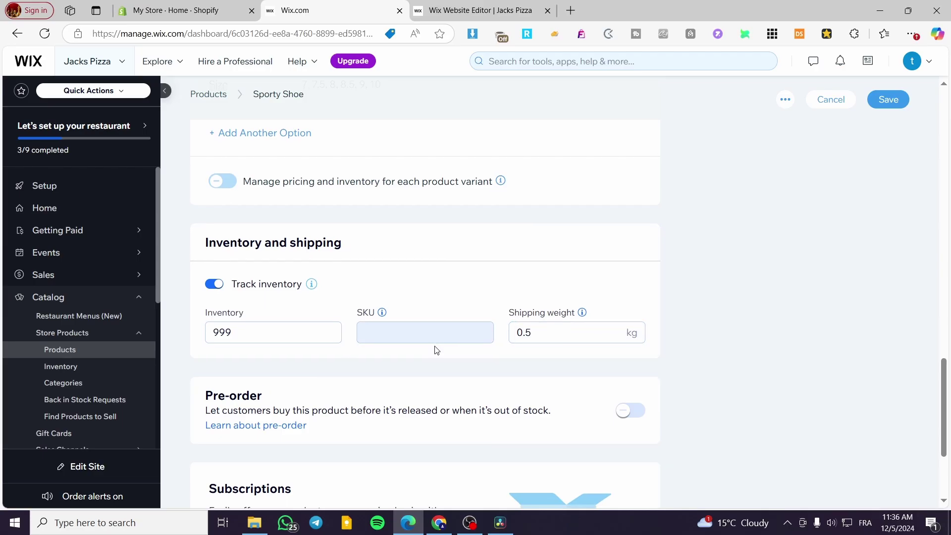
# - Start a new subscription for the product and name it "Sporty Every month"
pyautogui.scroll(-2, 439, 351)
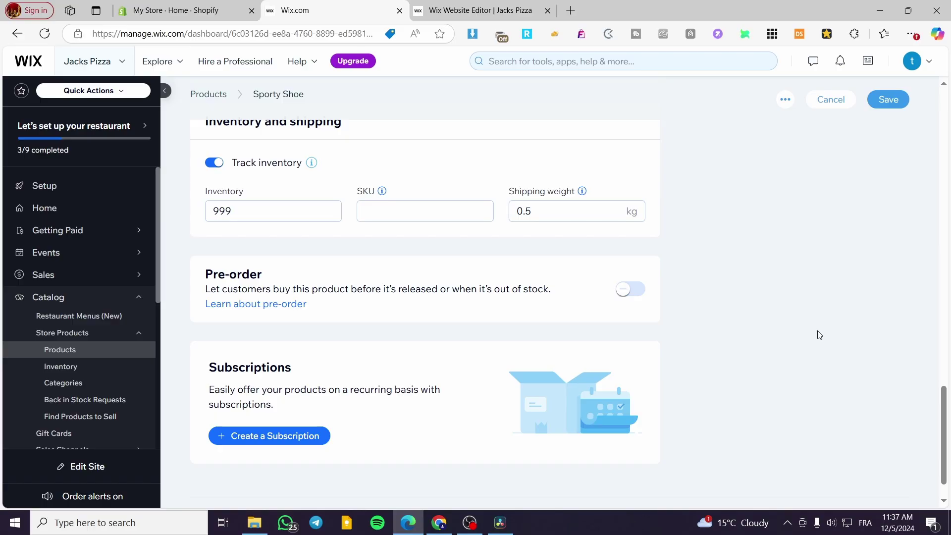
pyautogui.click(267, 438)
pyautogui.scroll(-3, 476, 352)
pyautogui.scroll(3, 503, 317)
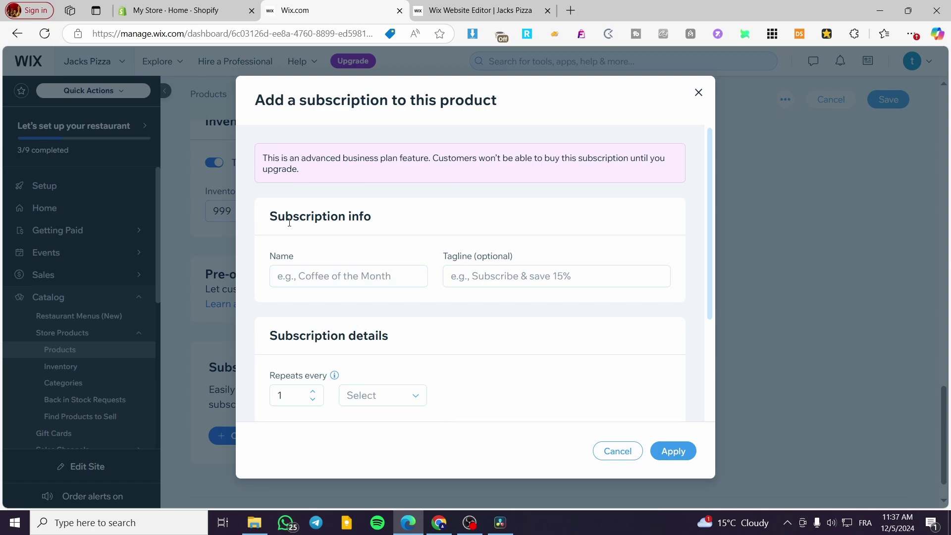
pyautogui.click(332, 279)
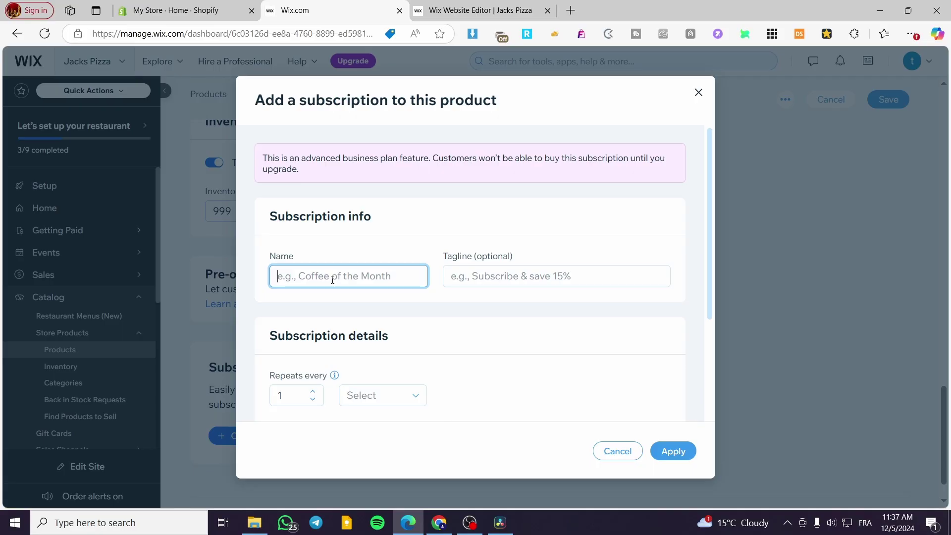
pyautogui.write('Sporty ')
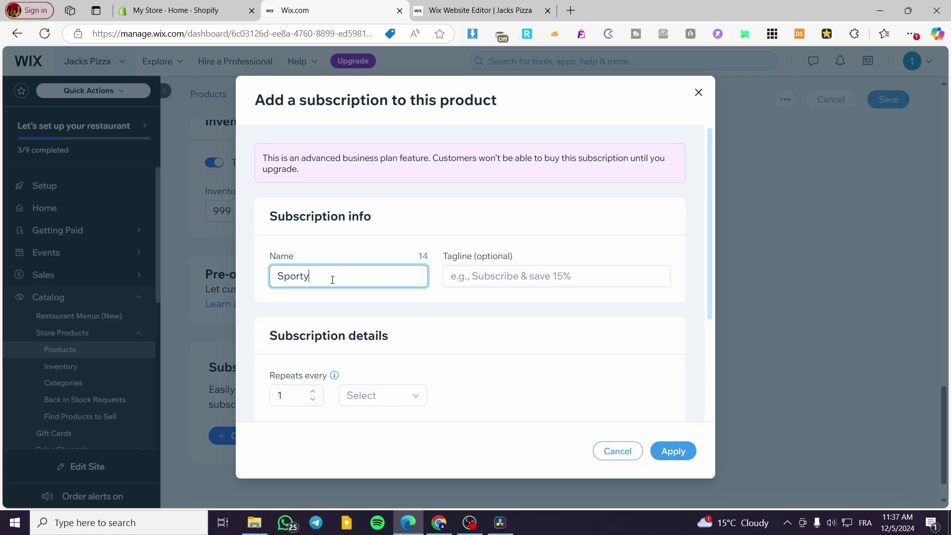
pyautogui.write('Every month')
# - Enter the subscription tagline "Subscribe and be fresh all the month and get 10% Off"
pyautogui.click(507, 273)
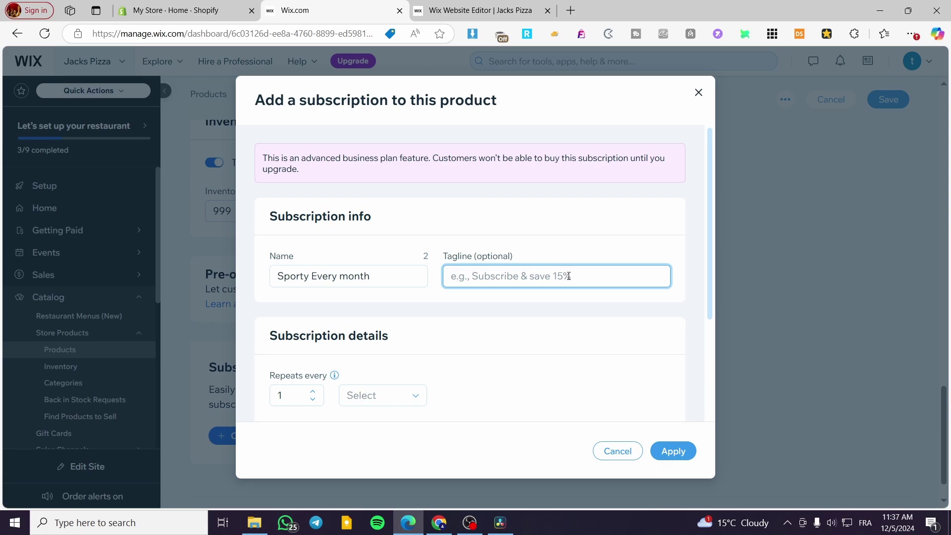
pyautogui.write('Subs')
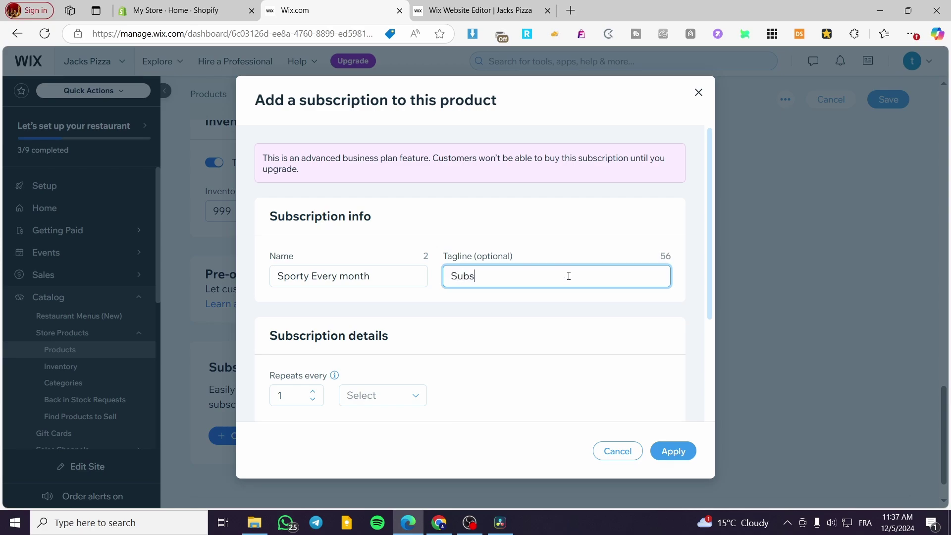
pyautogui.write('cribe and get')
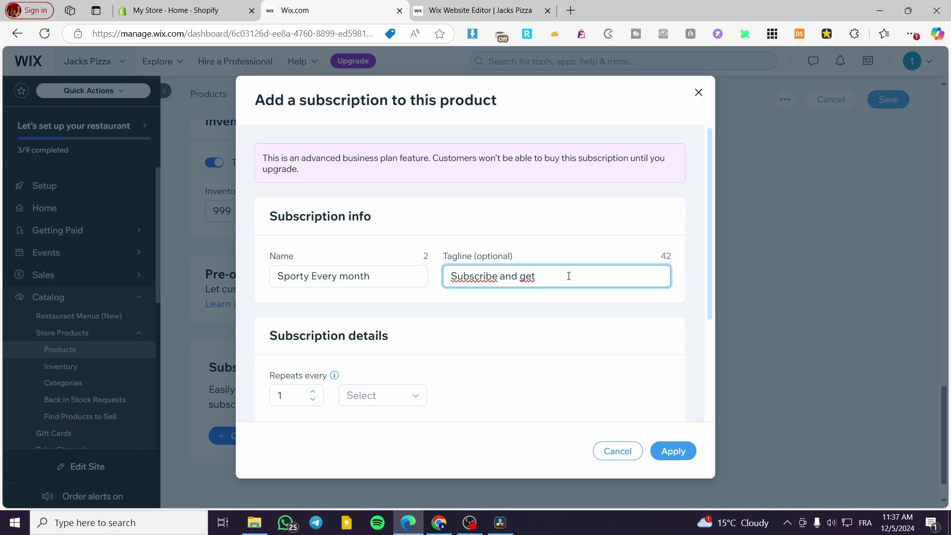
pyautogui.press('BackSpace')
pyautogui.press('BackSpace')
pyautogui.press('BackSpace')
pyautogui.press('BackSpace')
pyautogui.write('be ')
pyautogui.write('fr')
pyautogui.write('l the')
pyautogui.write(' yea')
pyautogui.write('th')
pyautogui.press('BackSpace')
pyautogui.press('BackSpace')
pyautogui.write('month a')
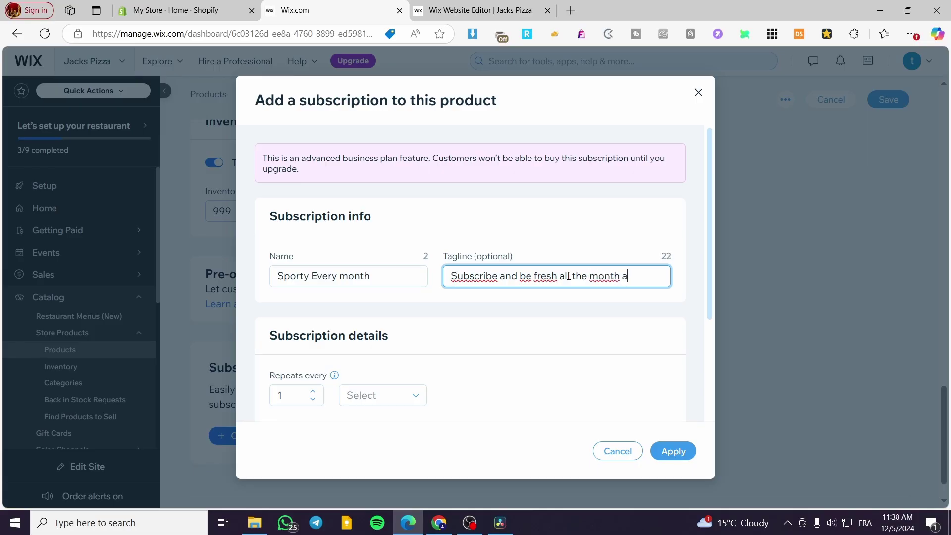
pyautogui.write('nd get 20')
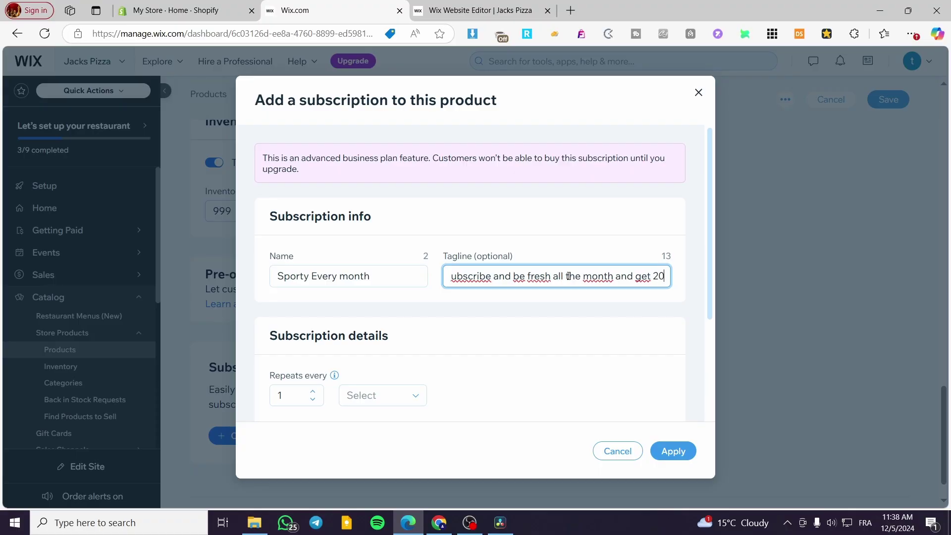
pyautogui.press('BackSpace')
pyautogui.press('BackSpace')
pyautogui.write('10')
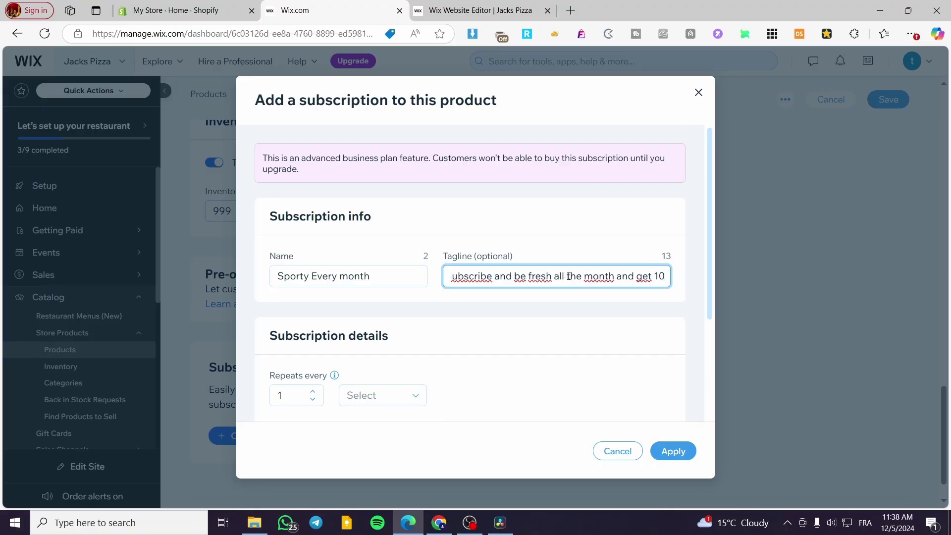
pyautogui.write('% Off')
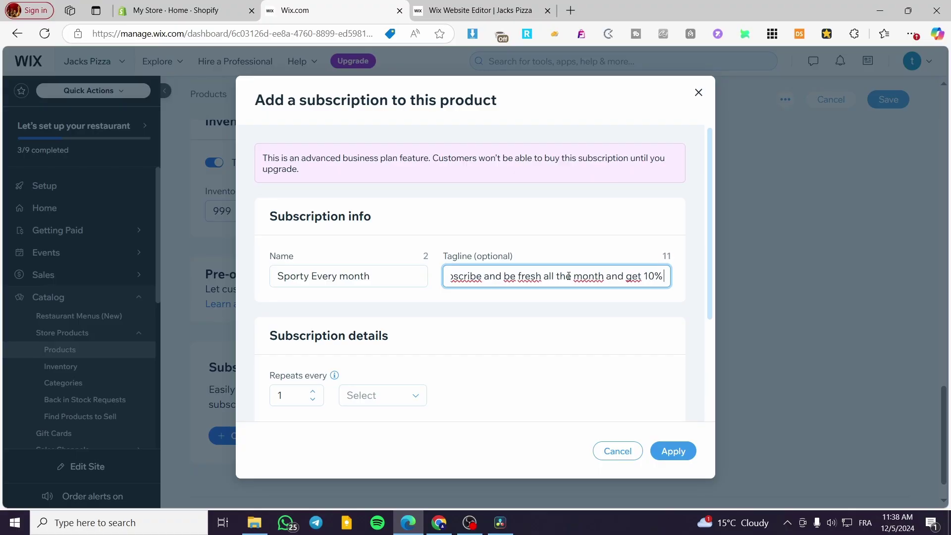
# - Set the subscription to repeat every 1 month and never expire
pyautogui.scroll(-3, 339, 353)
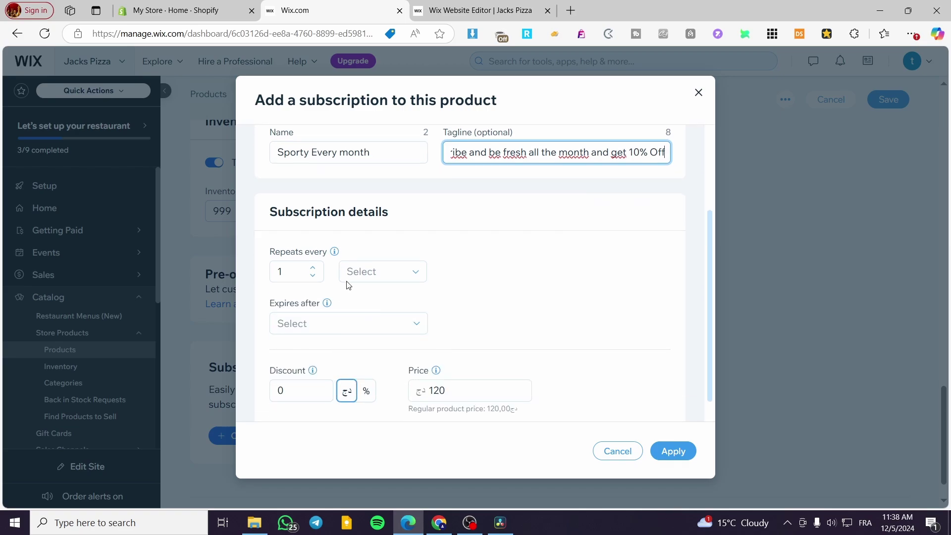
pyautogui.scroll(-1, 312, 277)
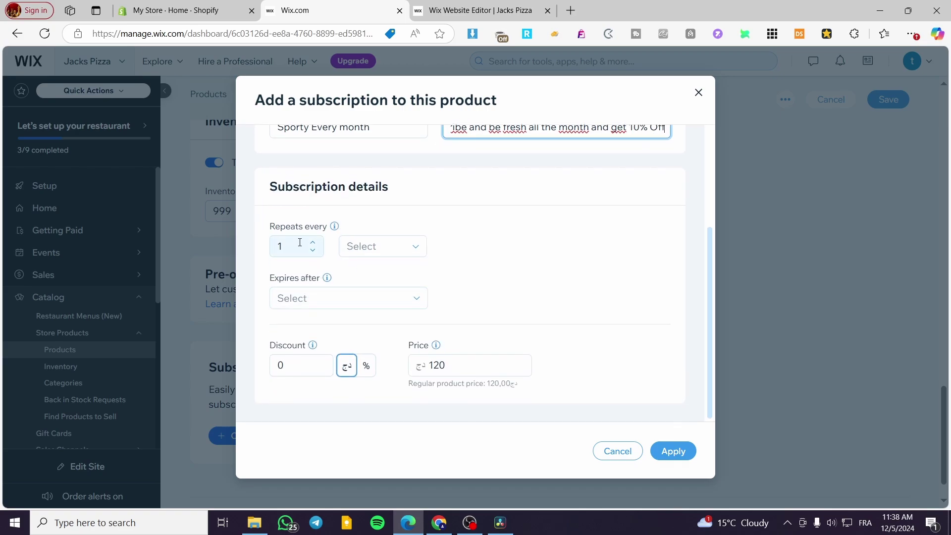
pyautogui.click(384, 246)
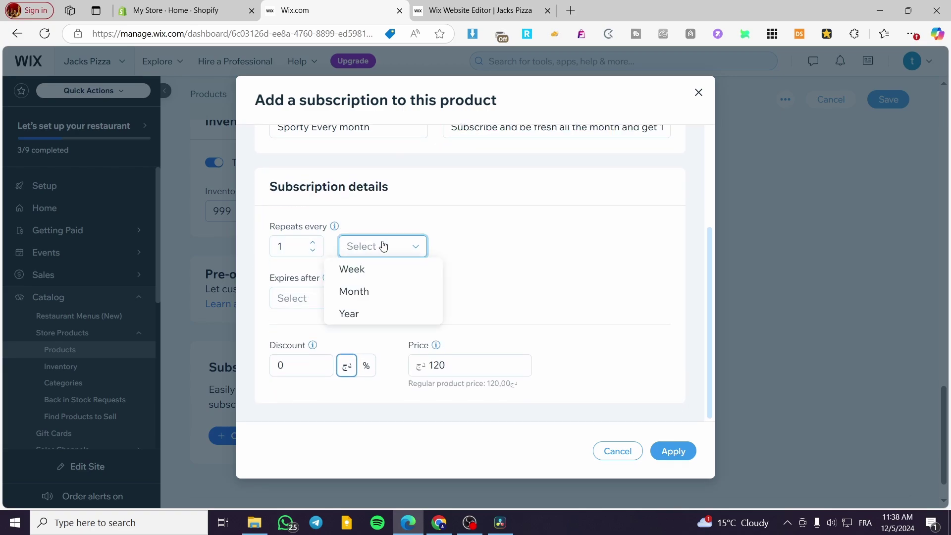
pyautogui.click(411, 295)
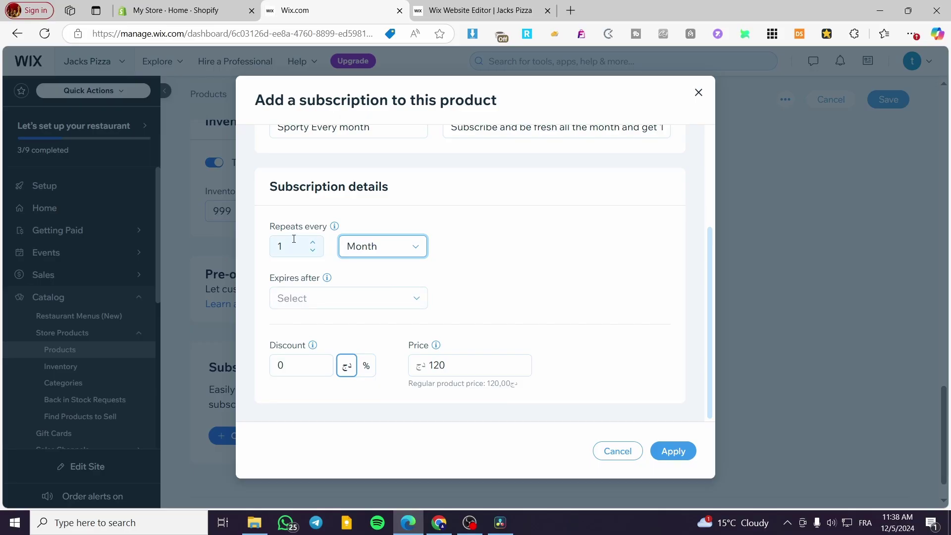
pyautogui.click(364, 301)
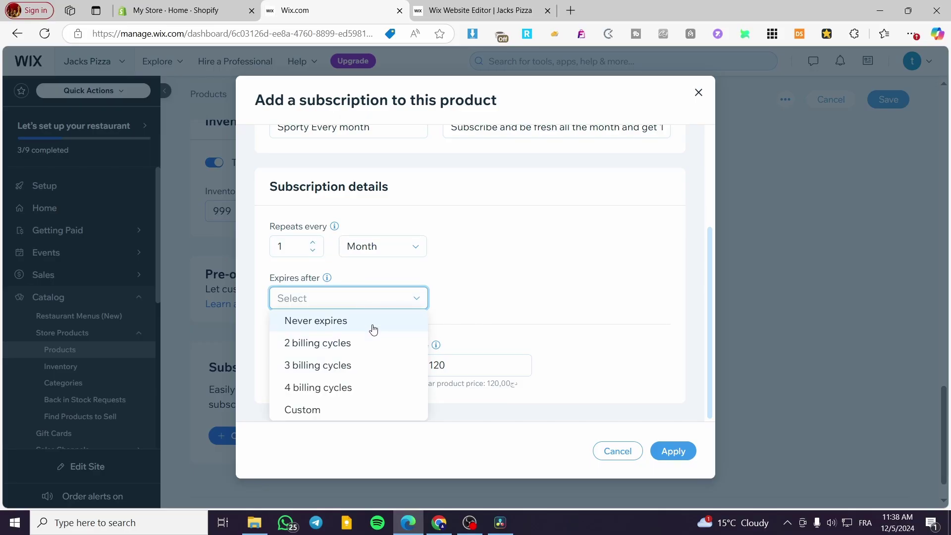
pyautogui.click(374, 328)
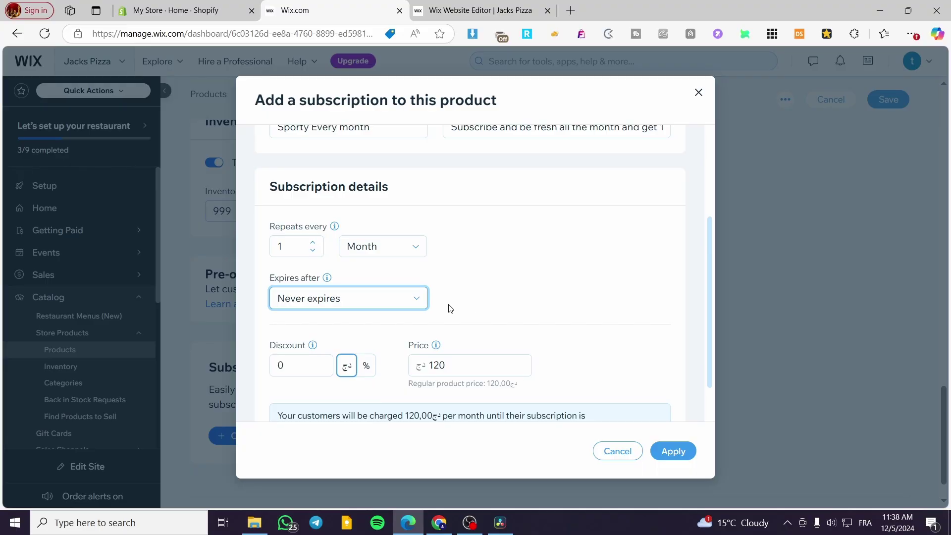
pyautogui.click(392, 297)
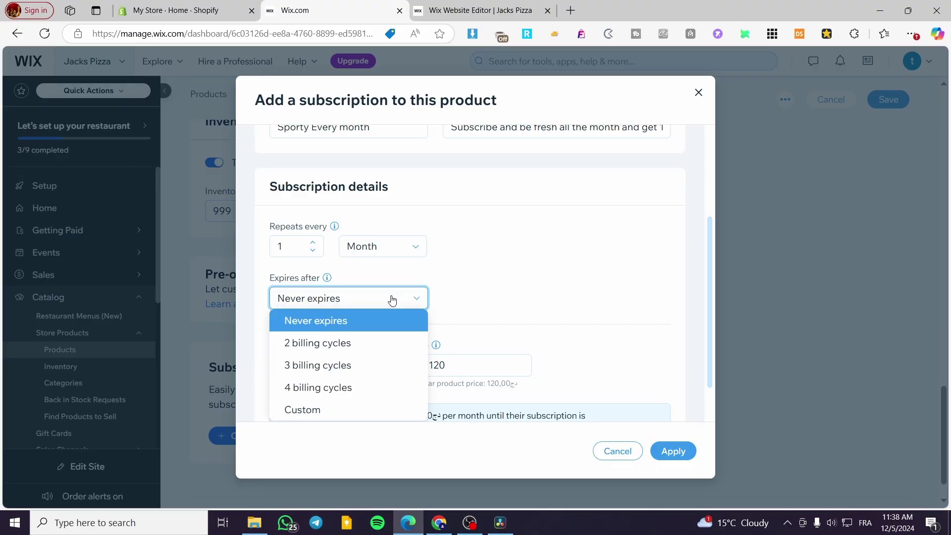
pyautogui.click(392, 299)
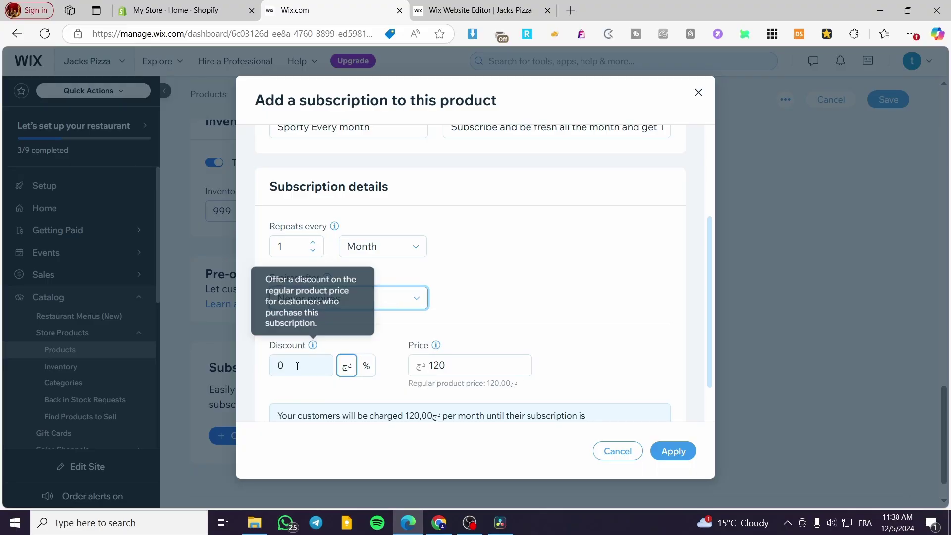
# - Give the subscription a 10% discount and apply it to the product, postponing the plan upgrade
pyautogui.click(304, 374)
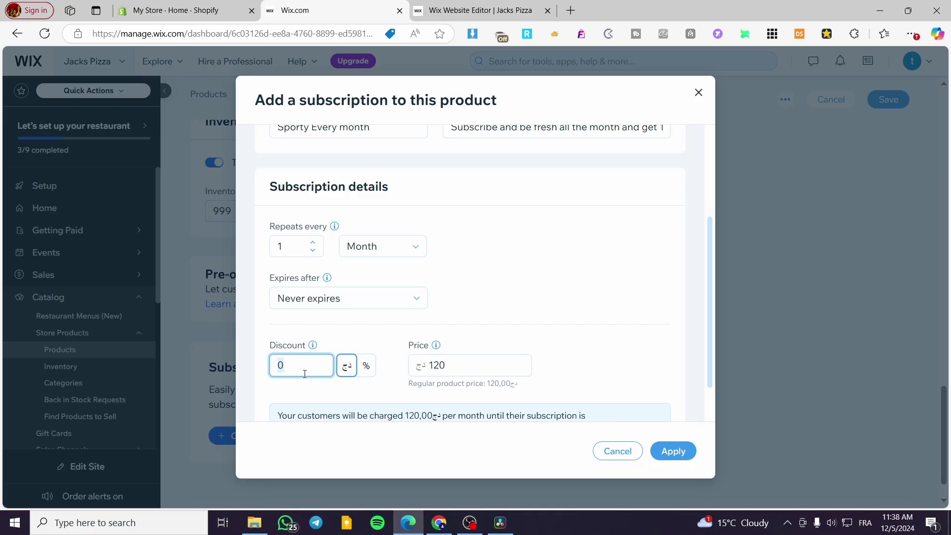
pyautogui.click(366, 365)
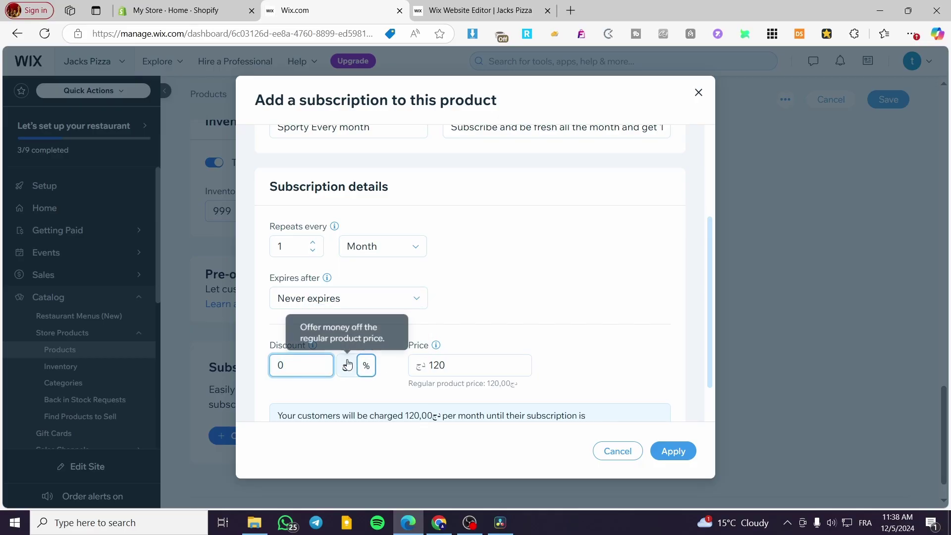
pyautogui.write('10')
pyautogui.click(502, 329)
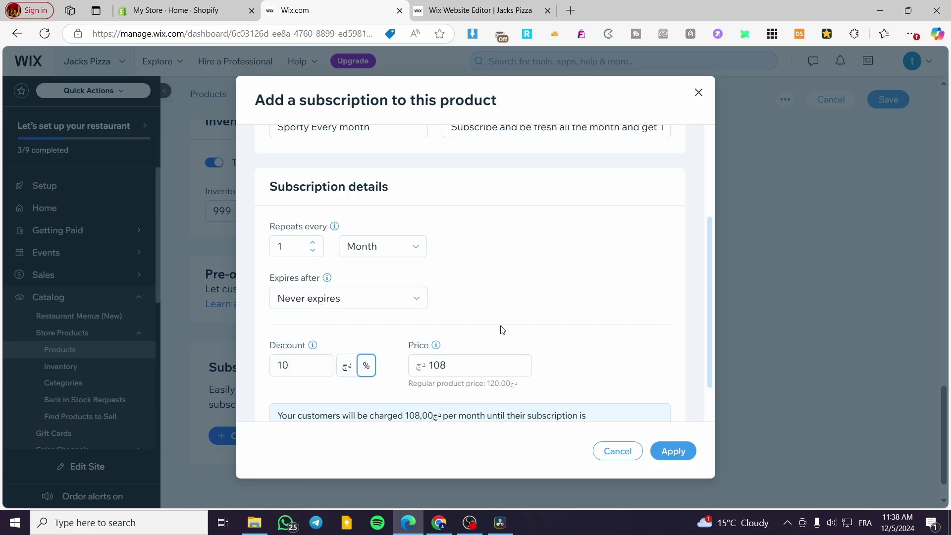
pyautogui.scroll(-1, 565, 298)
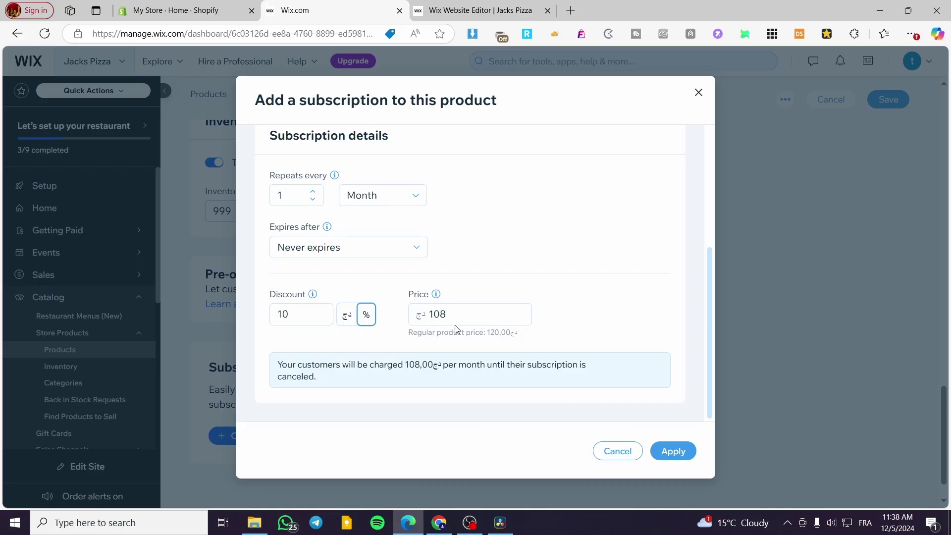
pyautogui.click(676, 453)
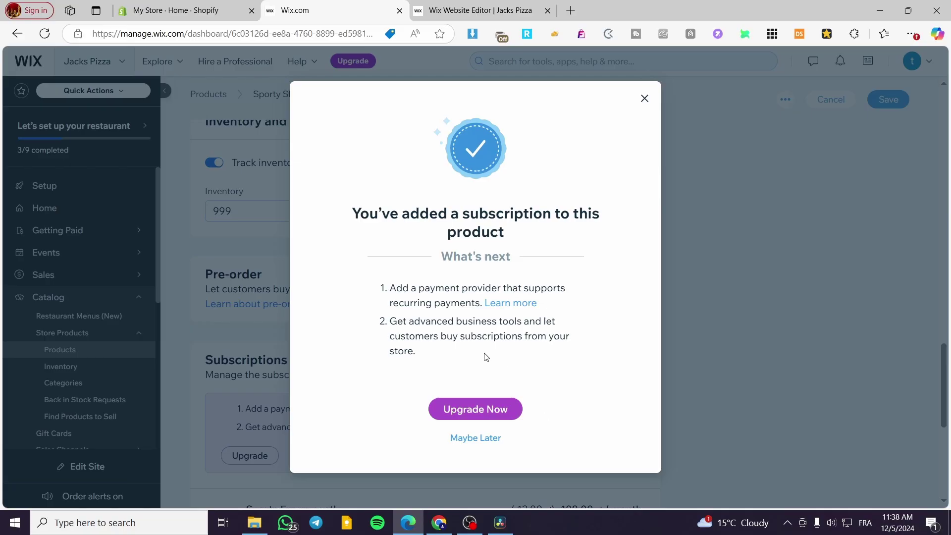
pyautogui.click(484, 439)
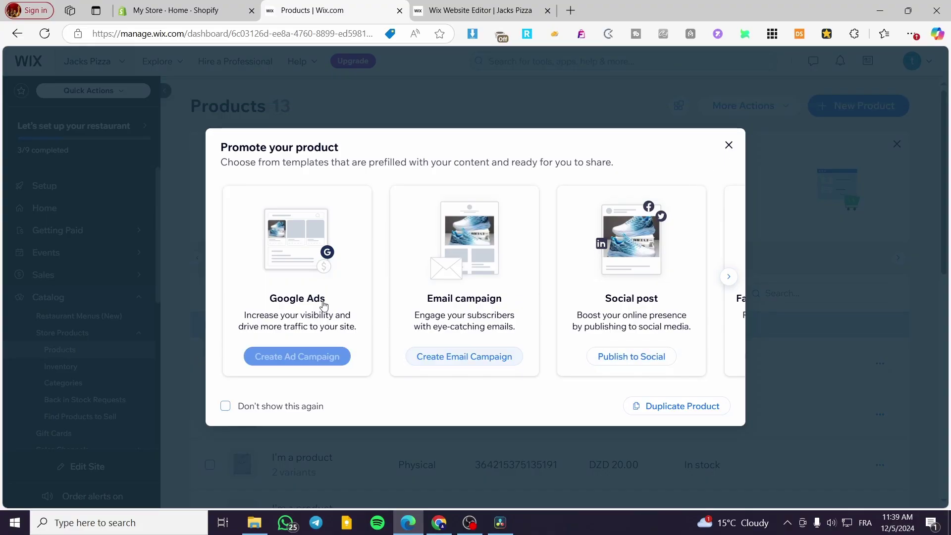
# - Look through the remaining promotion templates offered for the product
pyautogui.click(728, 276)
pyautogui.click(729, 276)
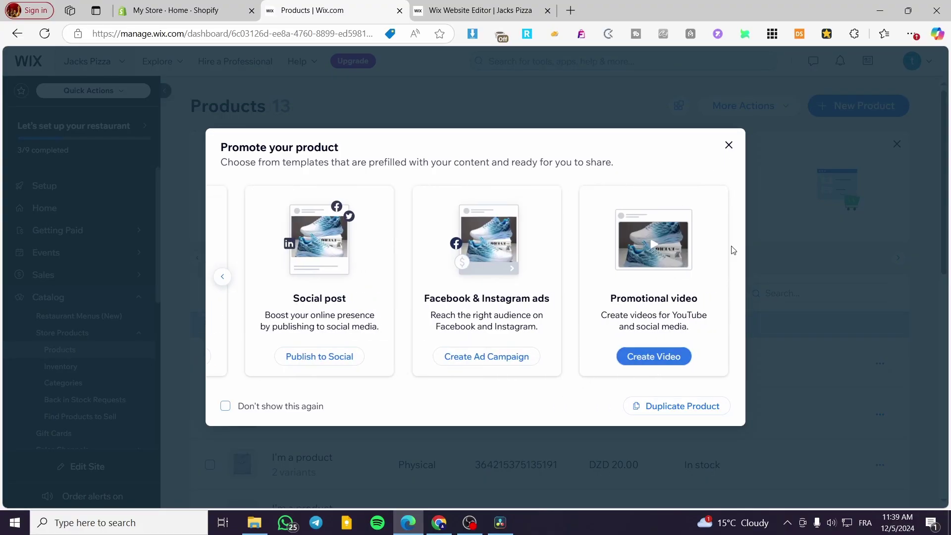
# - Dismiss the product promotion offer, reopen the Sporty Shoe product and review its subscription and purchase options
pyautogui.click(729, 145)
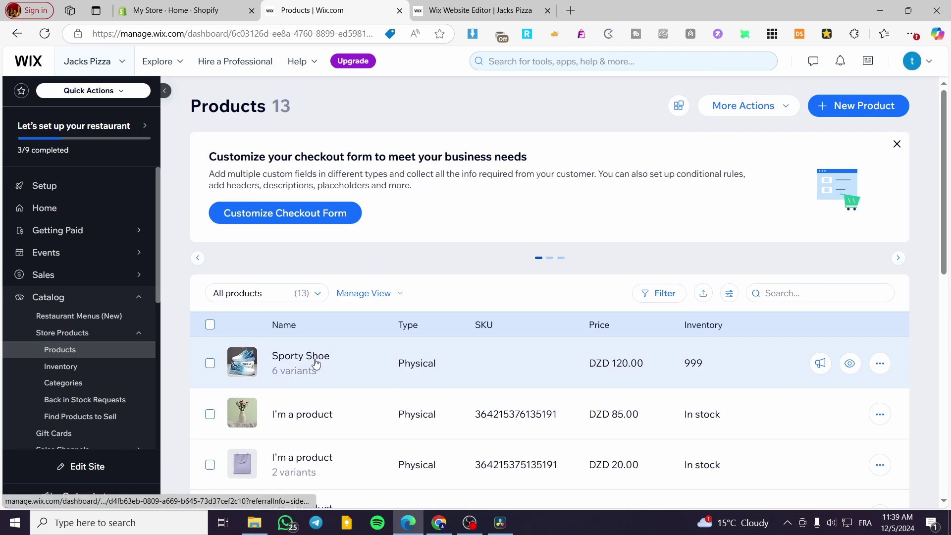
pyautogui.click(315, 358)
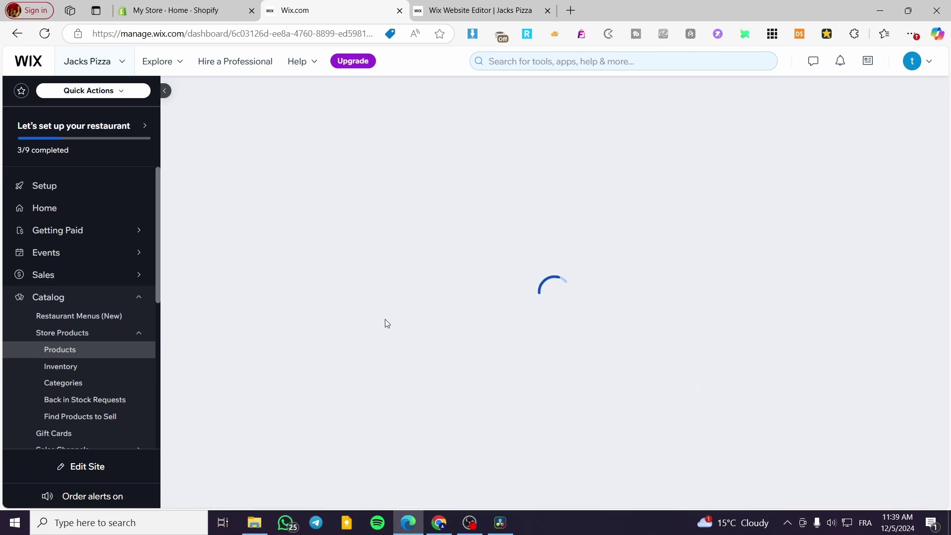
pyautogui.scroll(-5, 526, 300)
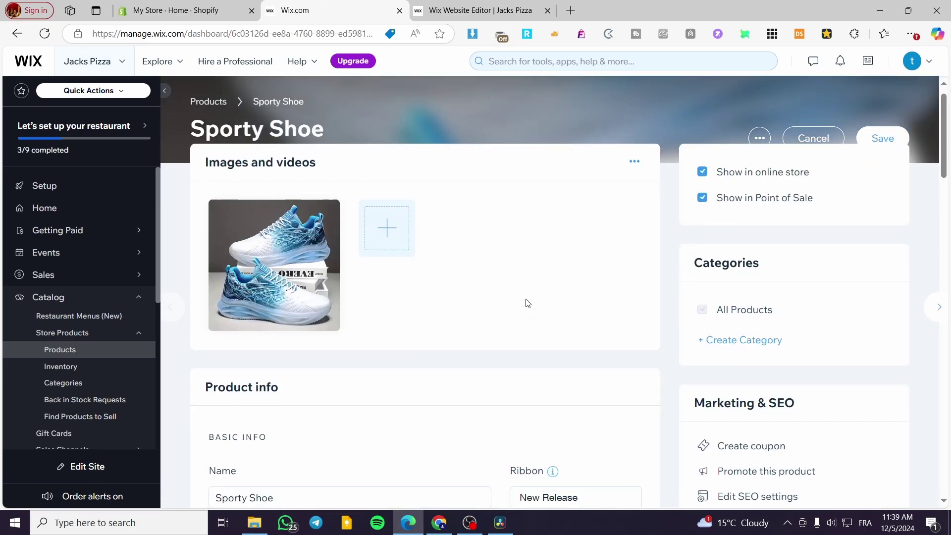
pyautogui.scroll(-10, 526, 296)
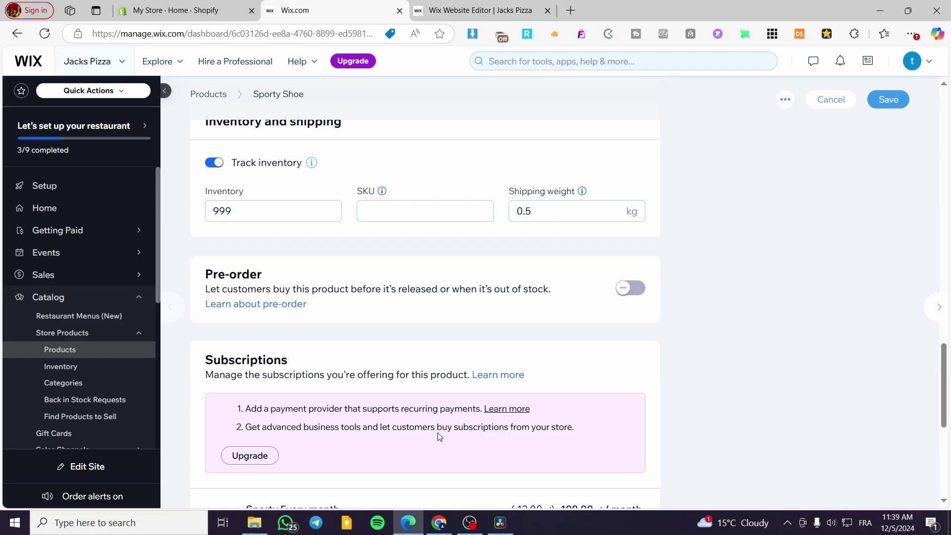
pyautogui.scroll(-2, 622, 424)
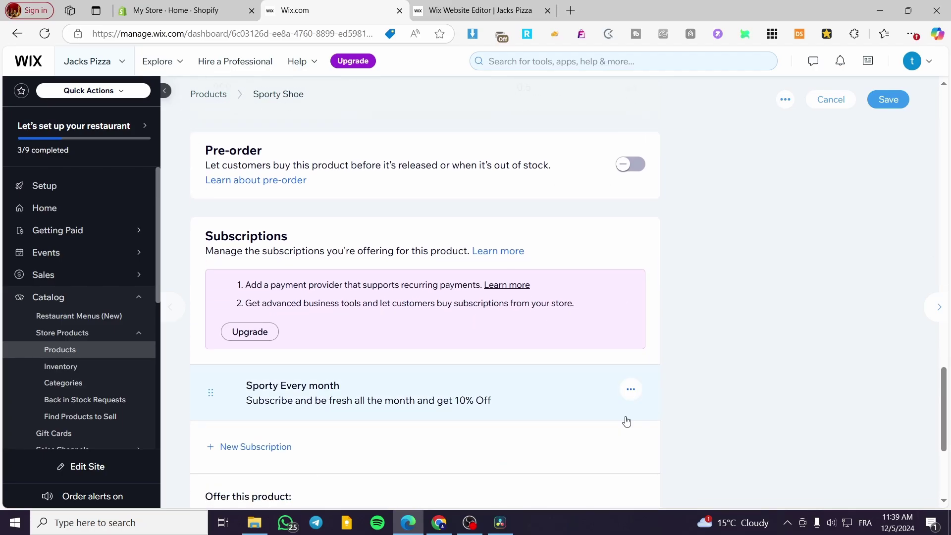
pyautogui.click(633, 390)
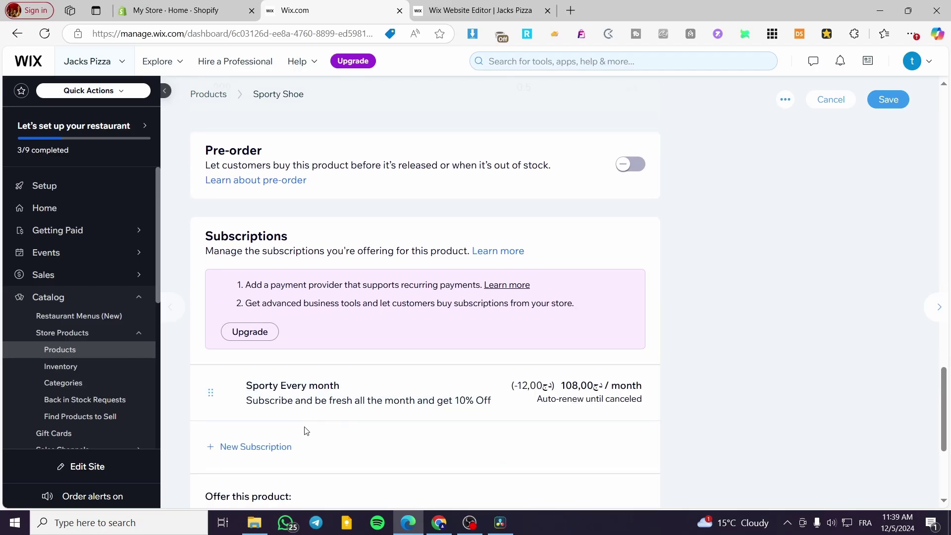
pyautogui.scroll(-3, 236, 462)
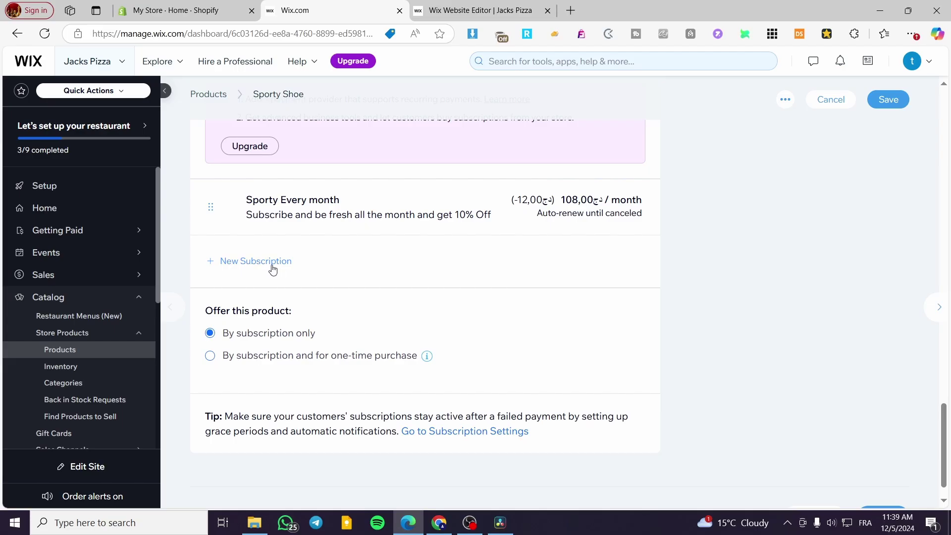
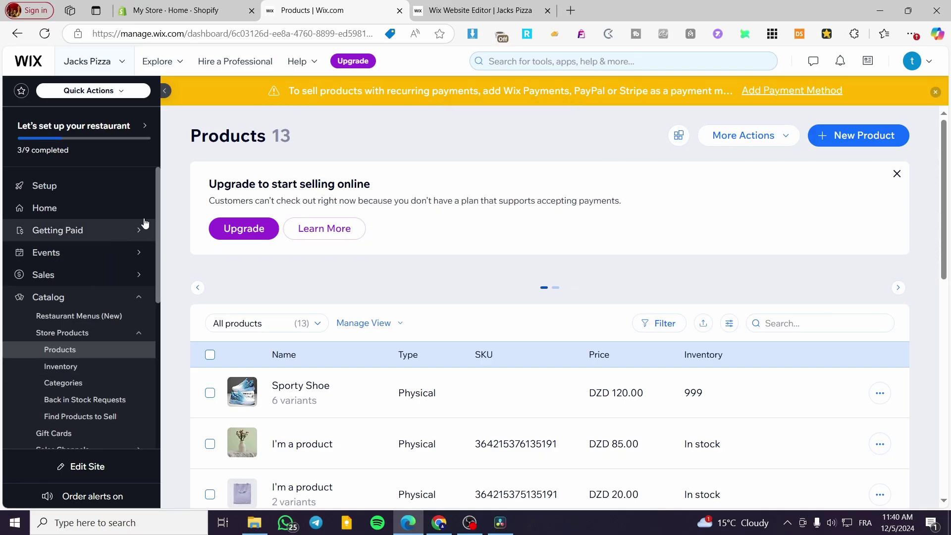
# - Switch to the Wix Website Editor and open the store's Product Page for editing
pyautogui.click(476, 11)
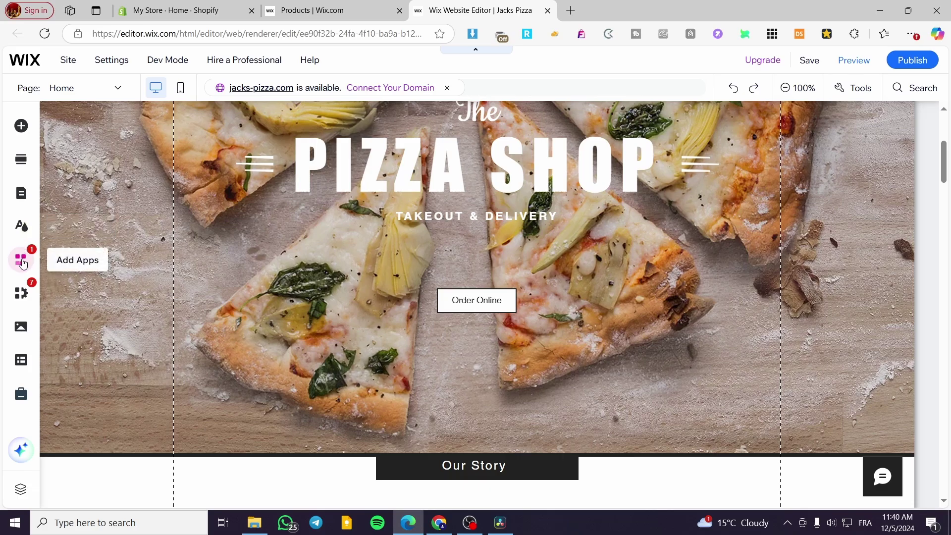
pyautogui.click(24, 197)
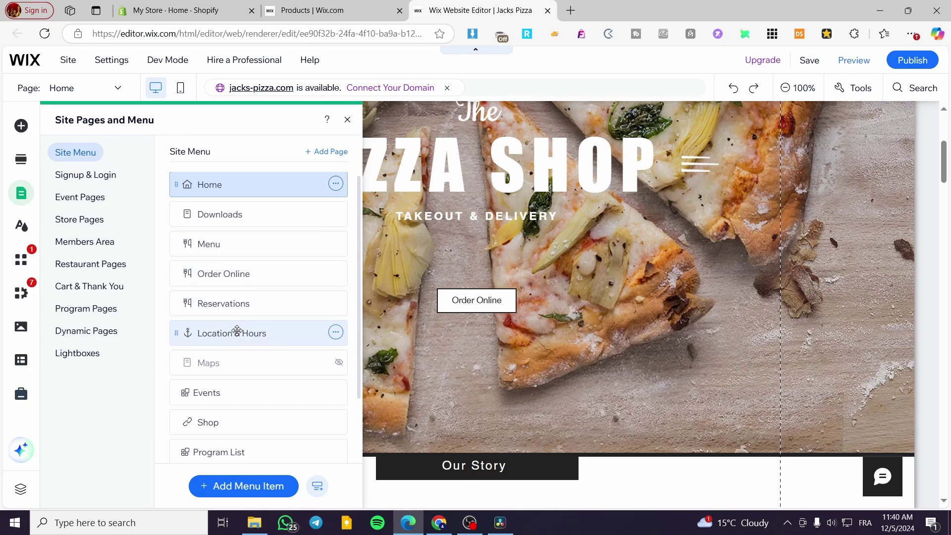
pyautogui.scroll(-2, 236, 332)
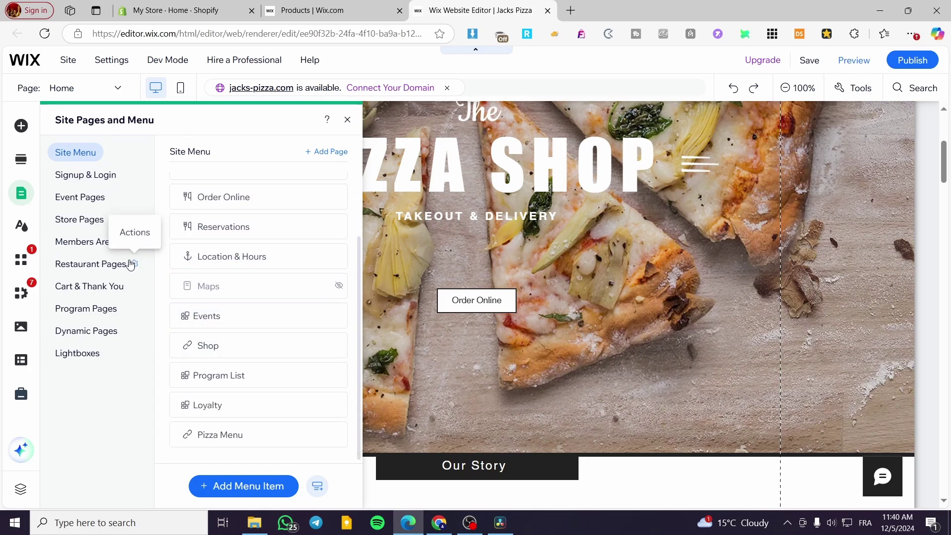
pyautogui.click(92, 224)
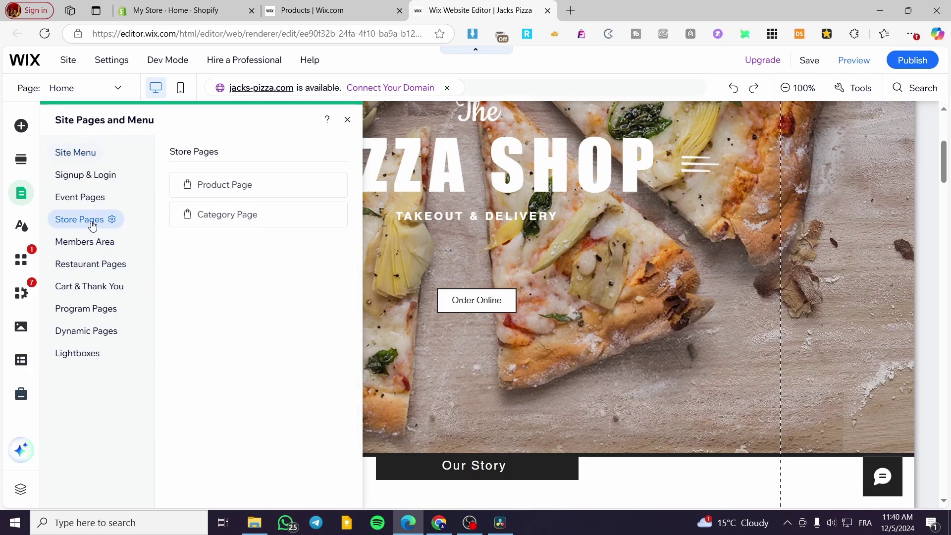
pyautogui.click(270, 187)
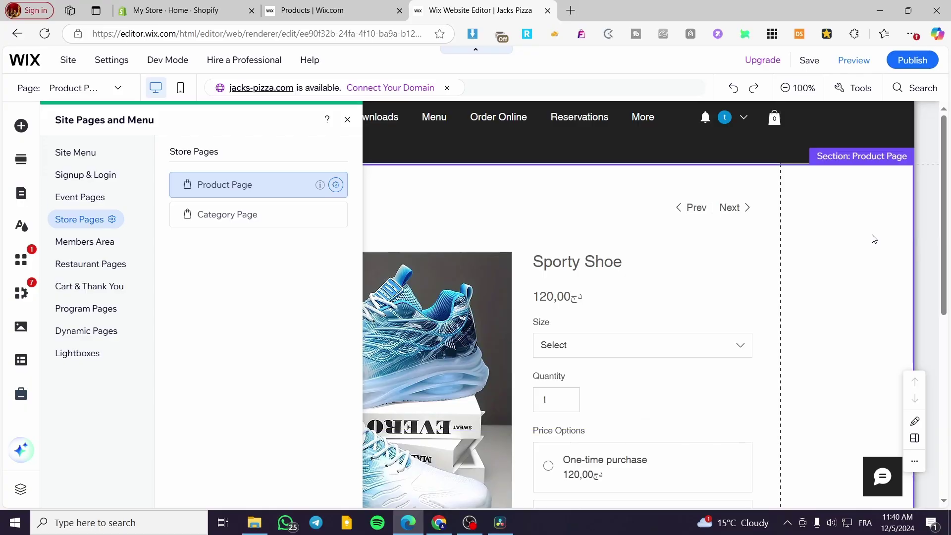
pyautogui.click(870, 236)
# - Show the Sporty Shoe as the product displayed on the store's Product Page
pyautogui.scroll(-3, 739, 282)
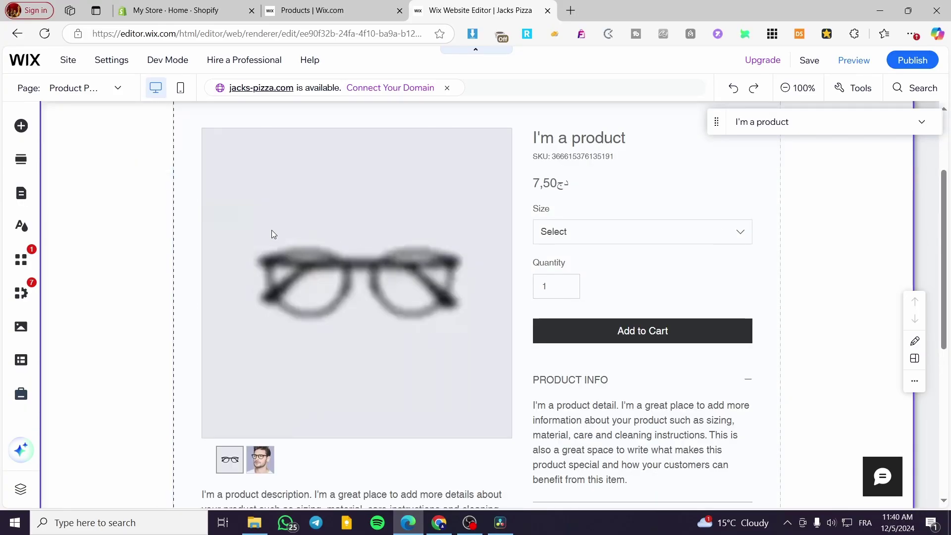
pyautogui.scroll(3, 375, 239)
pyautogui.click(776, 127)
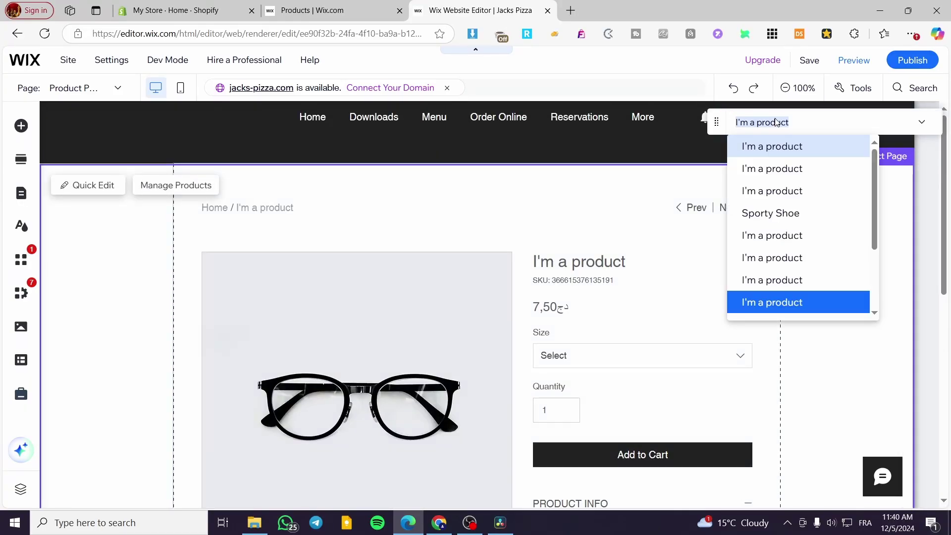
pyautogui.scroll(-3, 805, 198)
pyautogui.scroll(3, 810, 233)
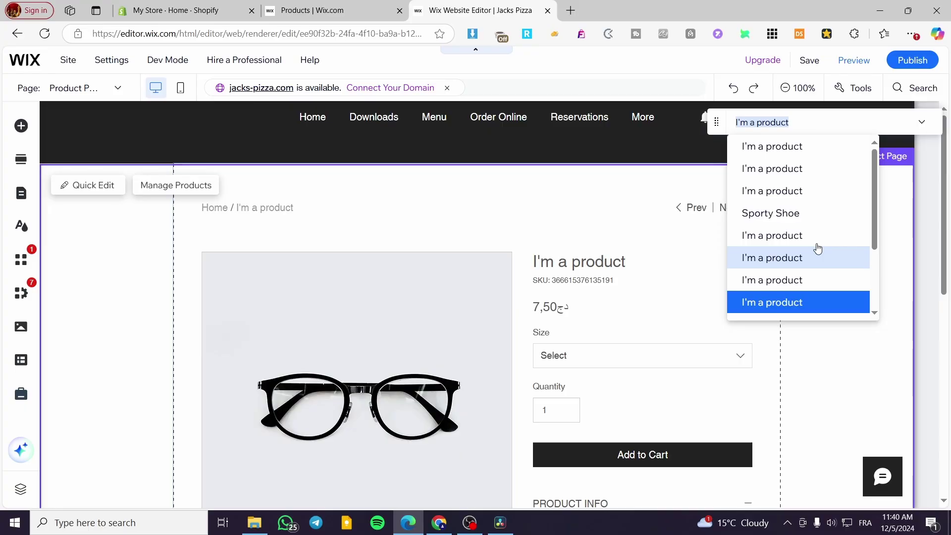
pyautogui.click(807, 220)
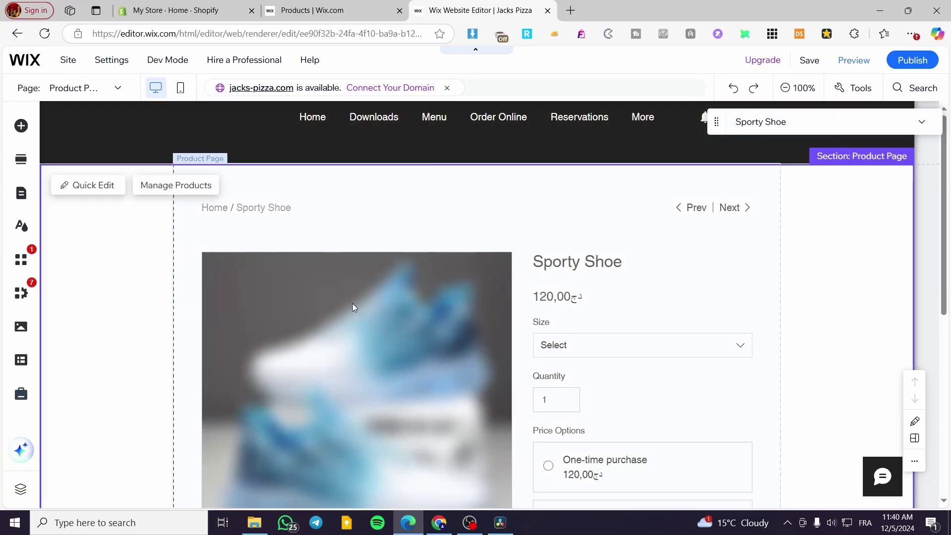
# - Check the Sporty Shoe page down to its price options and save the site without publishing it
pyautogui.scroll(-3, 528, 275)
pyautogui.scroll(-2, 336, 283)
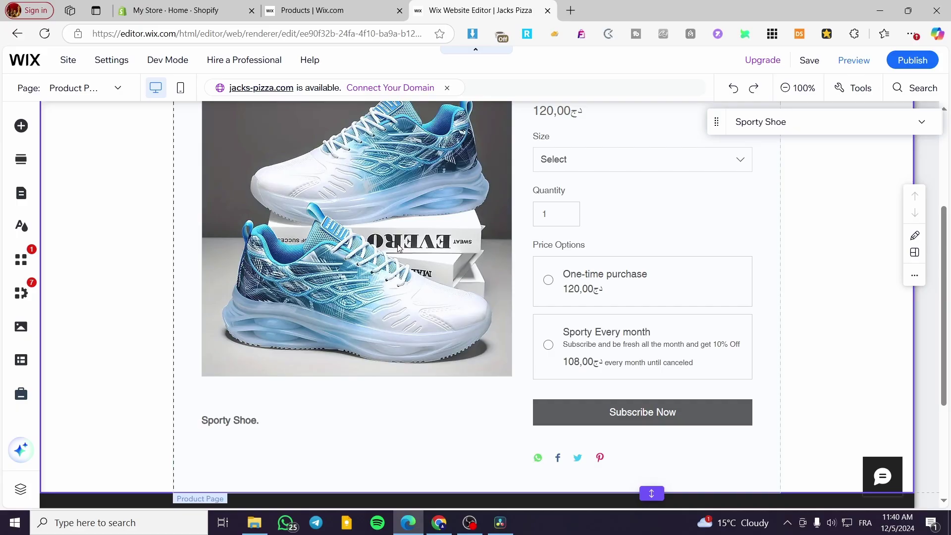
pyautogui.click(809, 59)
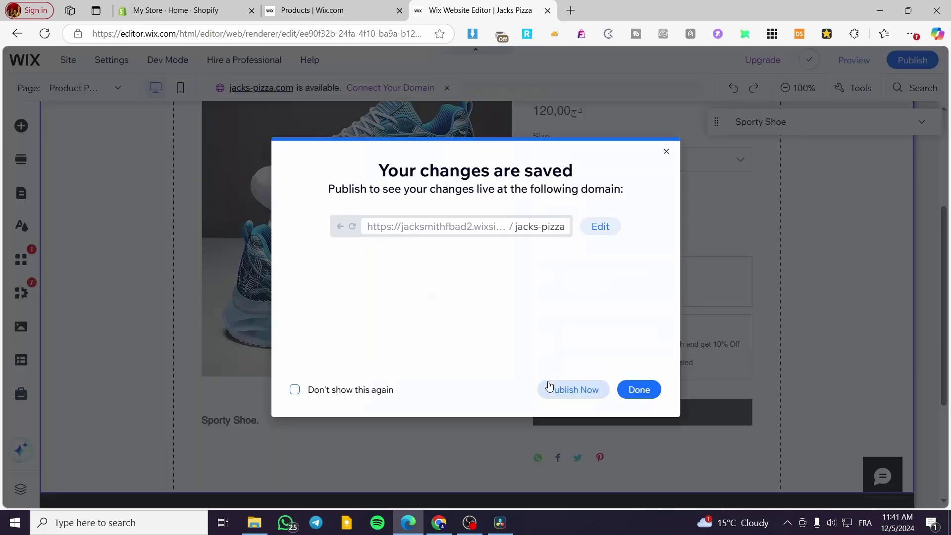
pyautogui.click(667, 152)
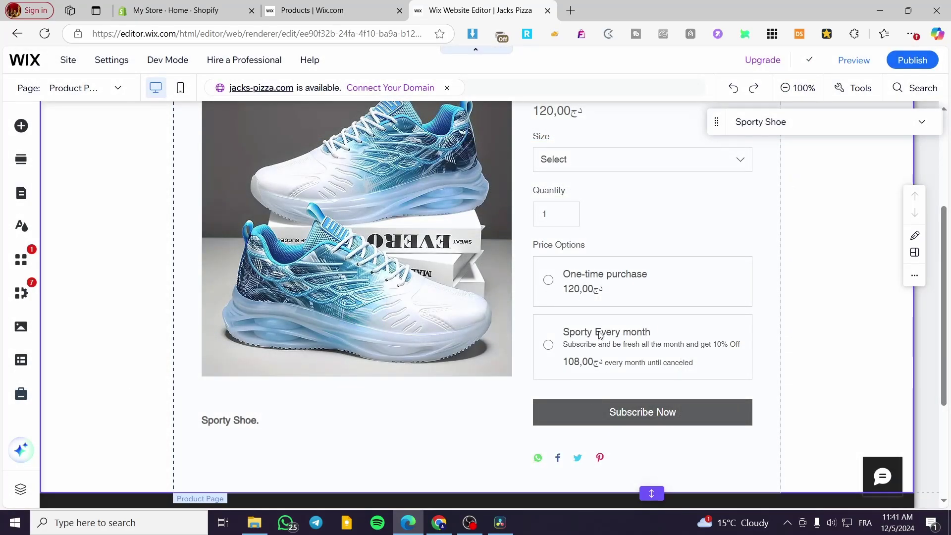